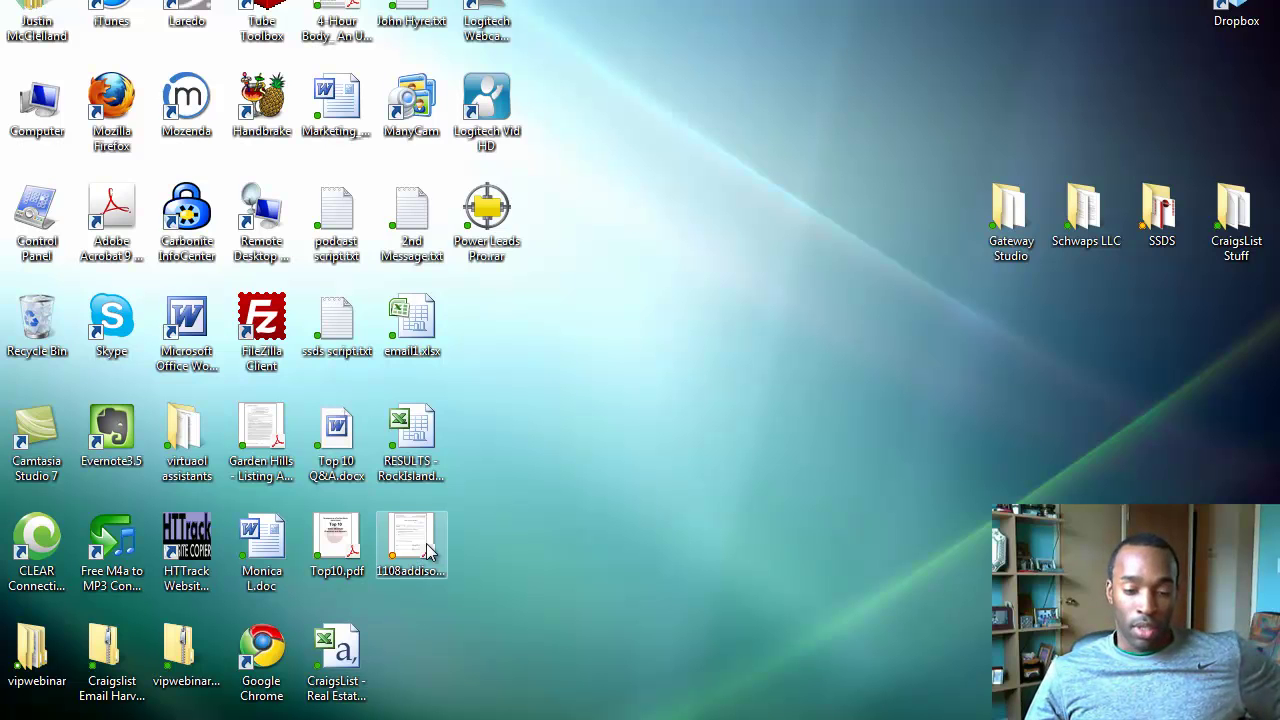
click(428, 551)
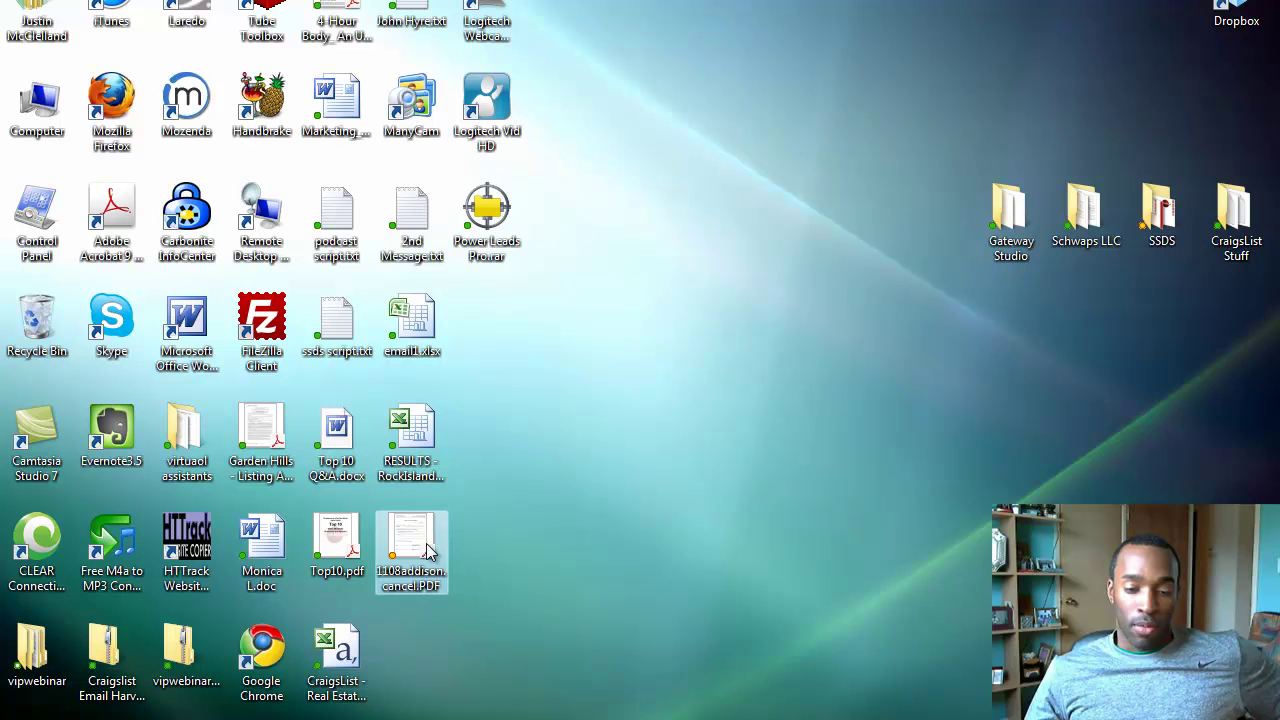
double_click(428, 551)
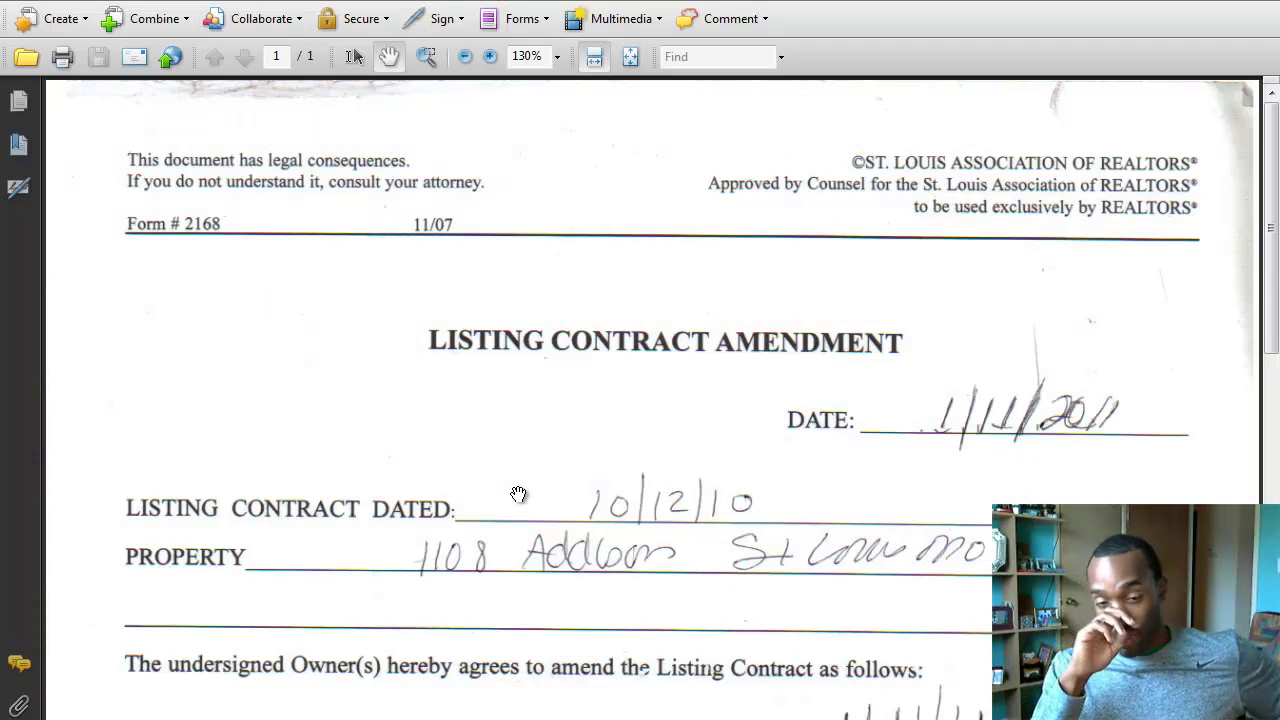
scroll(365, 435, down, 10)
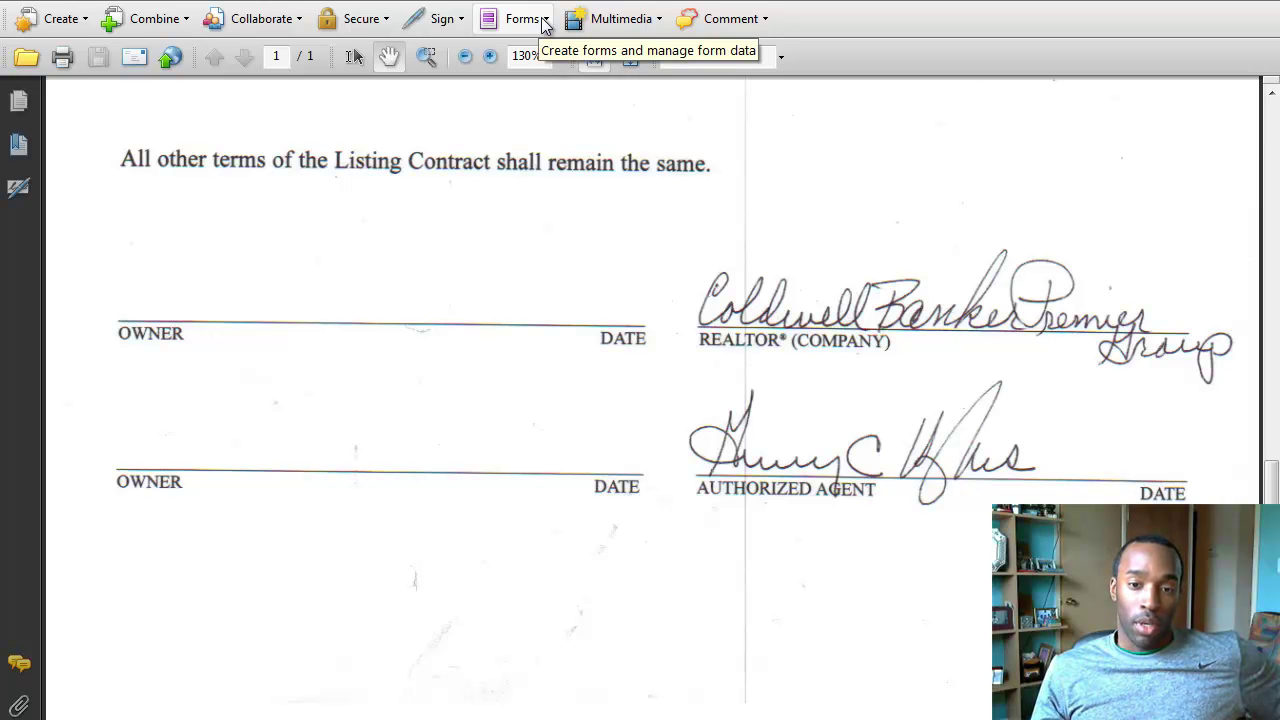
click(545, 22)
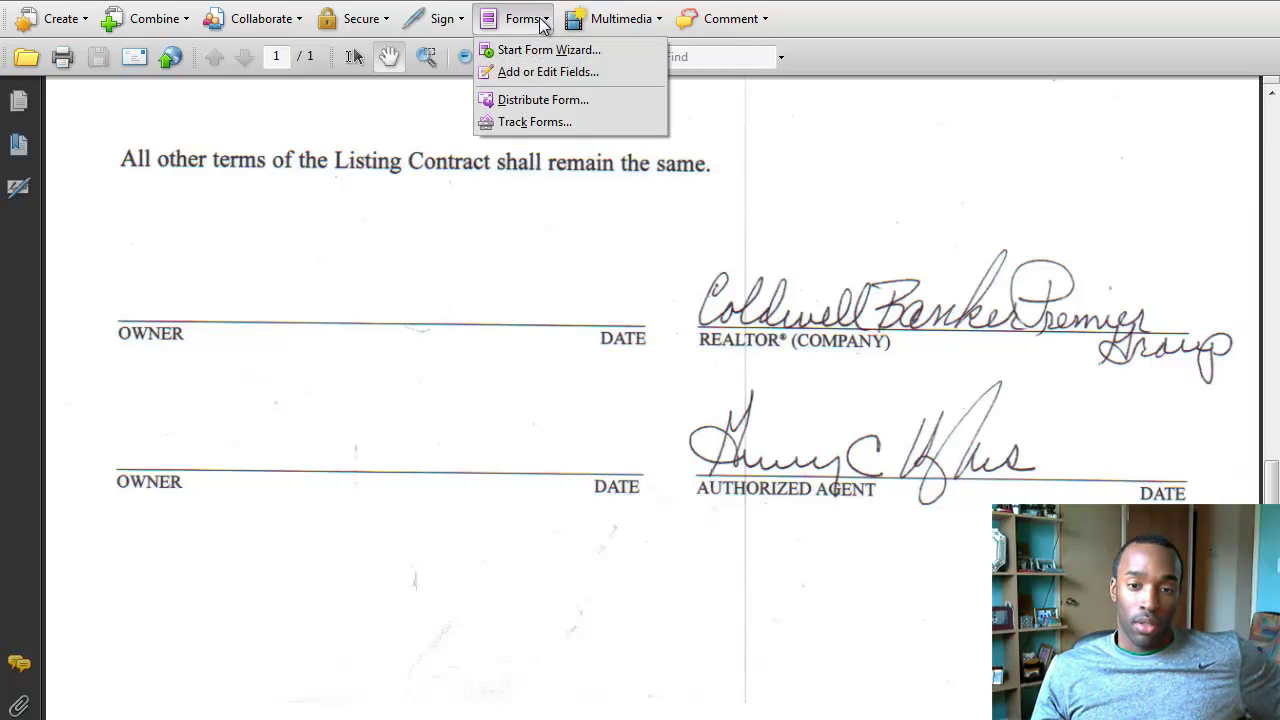
Step: Without auto-detecting fields, add a Text3 text field sized to sit above the first DATE line
click(570, 72)
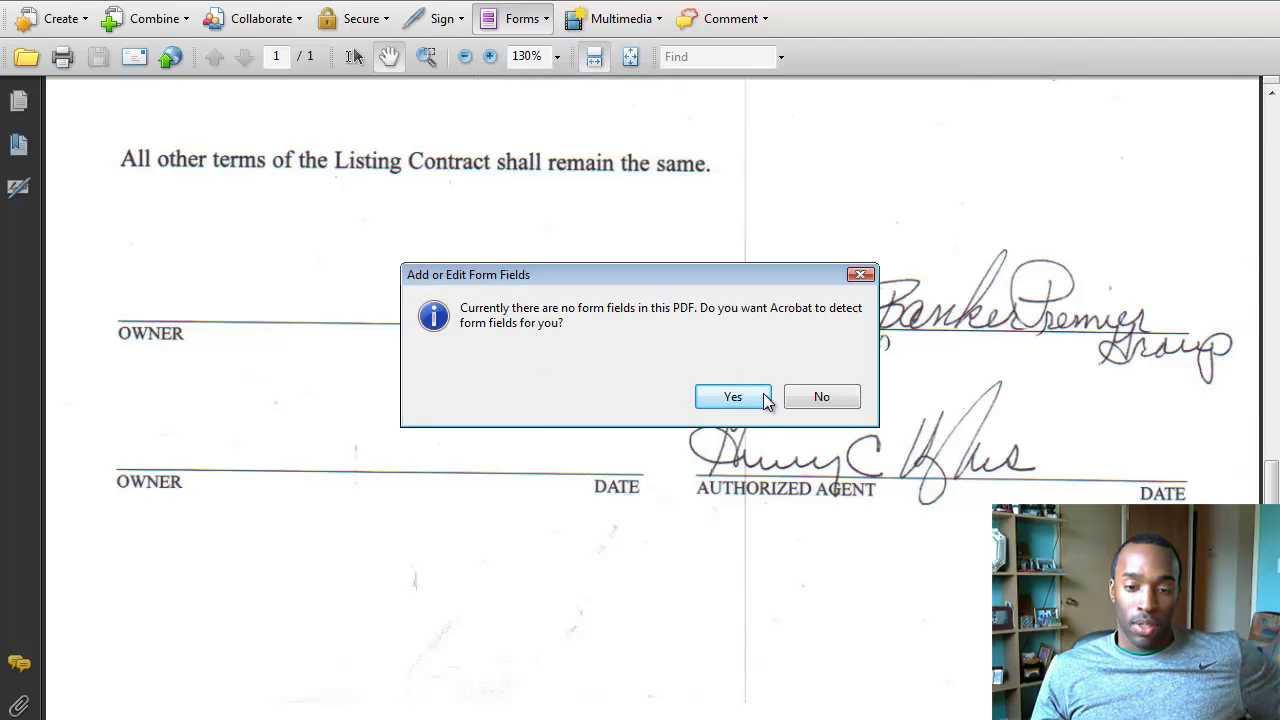
click(820, 398)
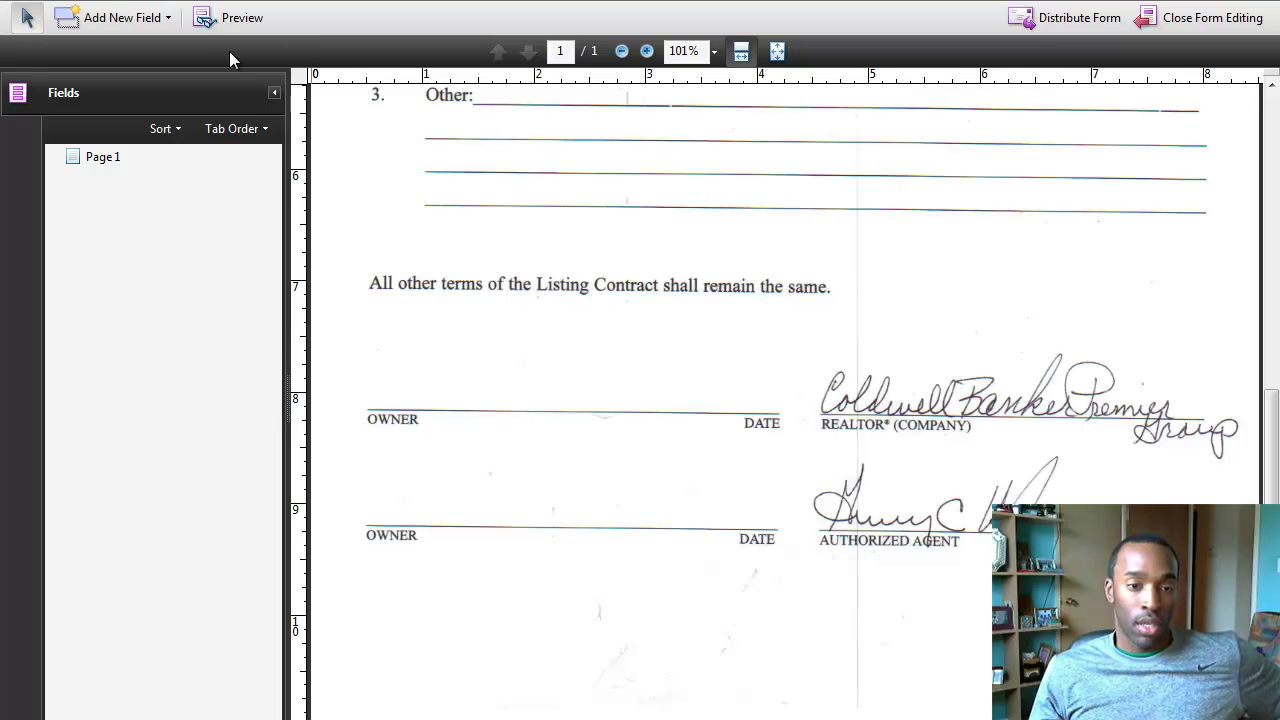
click(170, 15)
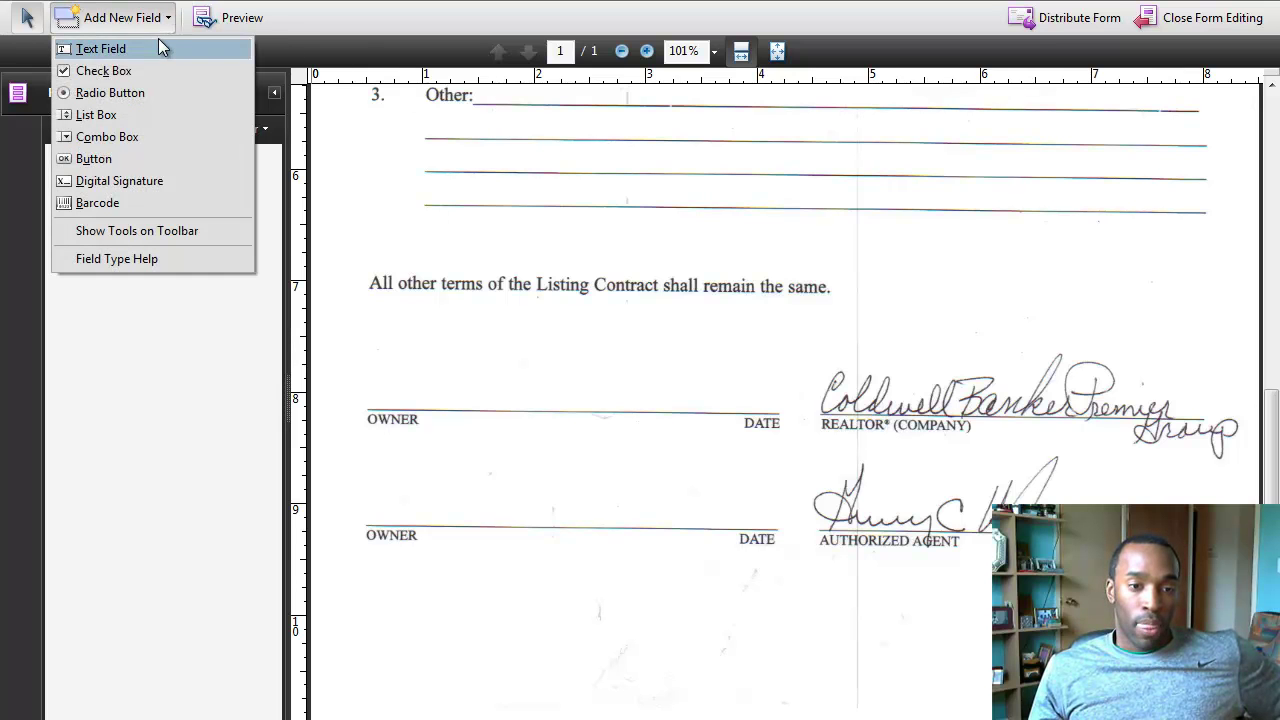
click(158, 40)
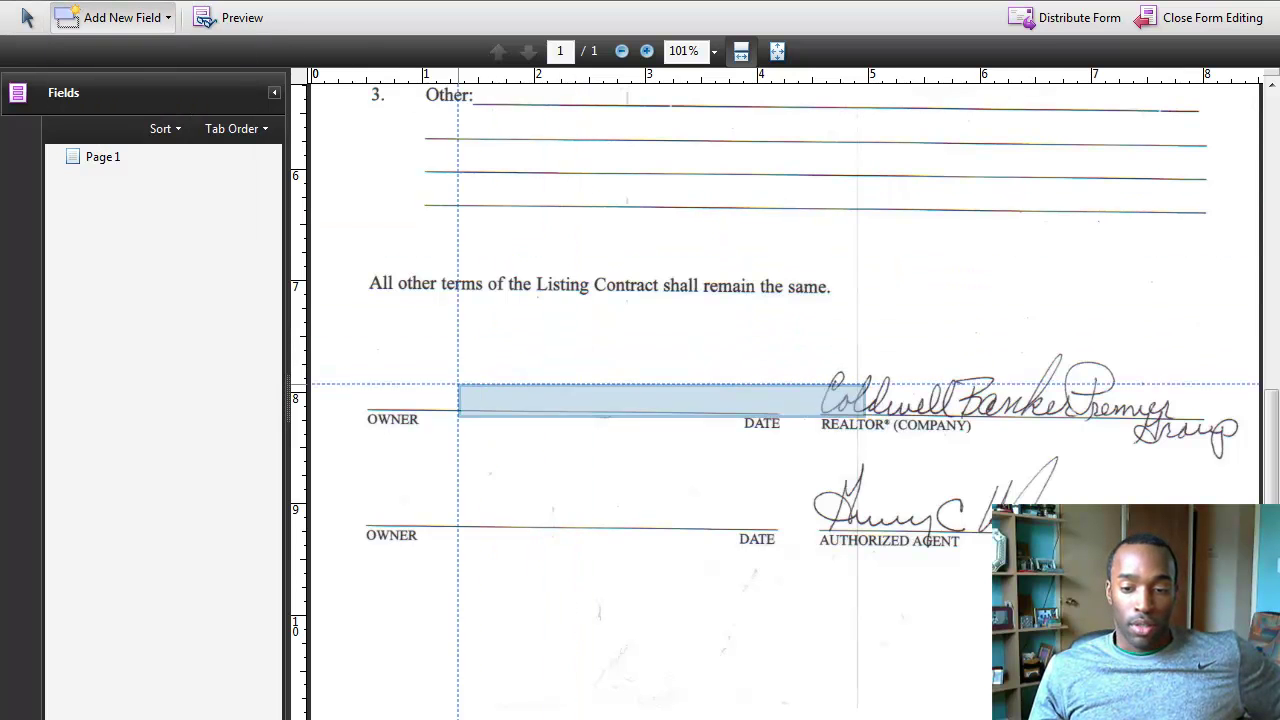
click(429, 383)
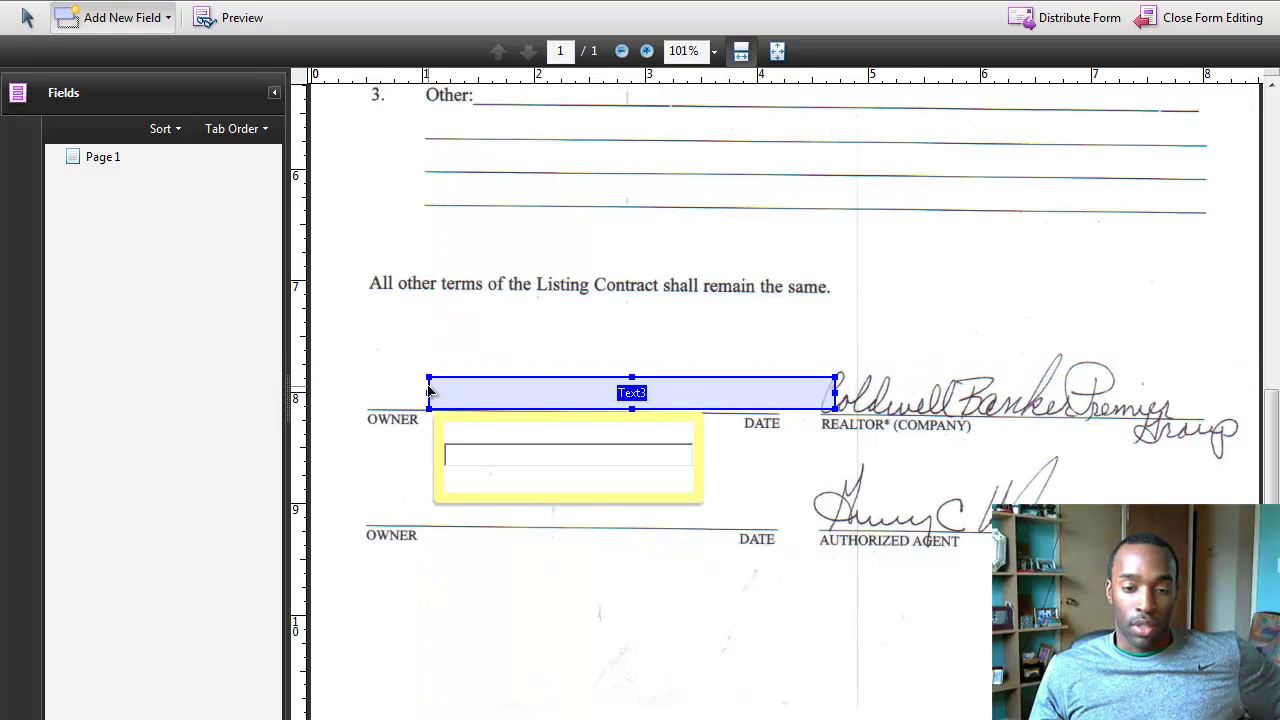
drag(431, 396, 764, 316)
drag(760, 376, 752, 364)
Step: Add a Signature4 digital signature field over the first OWNER line and close form editing
click(166, 17)
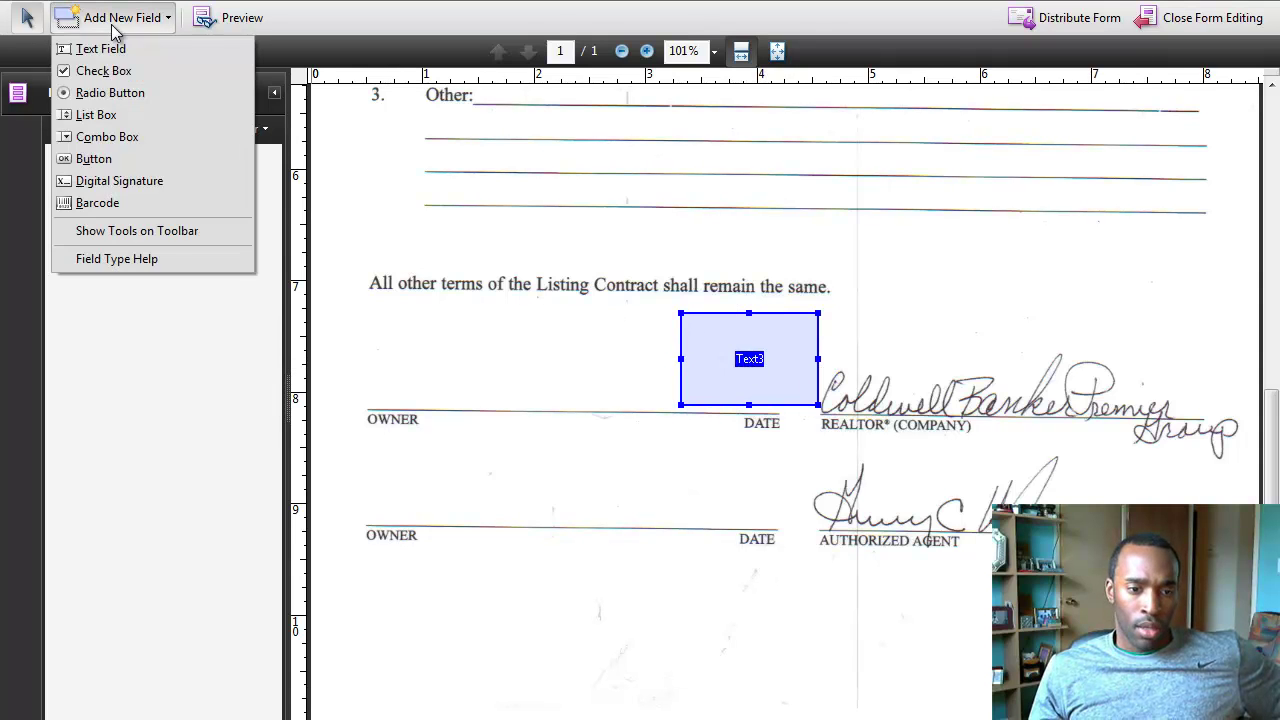
click(119, 181)
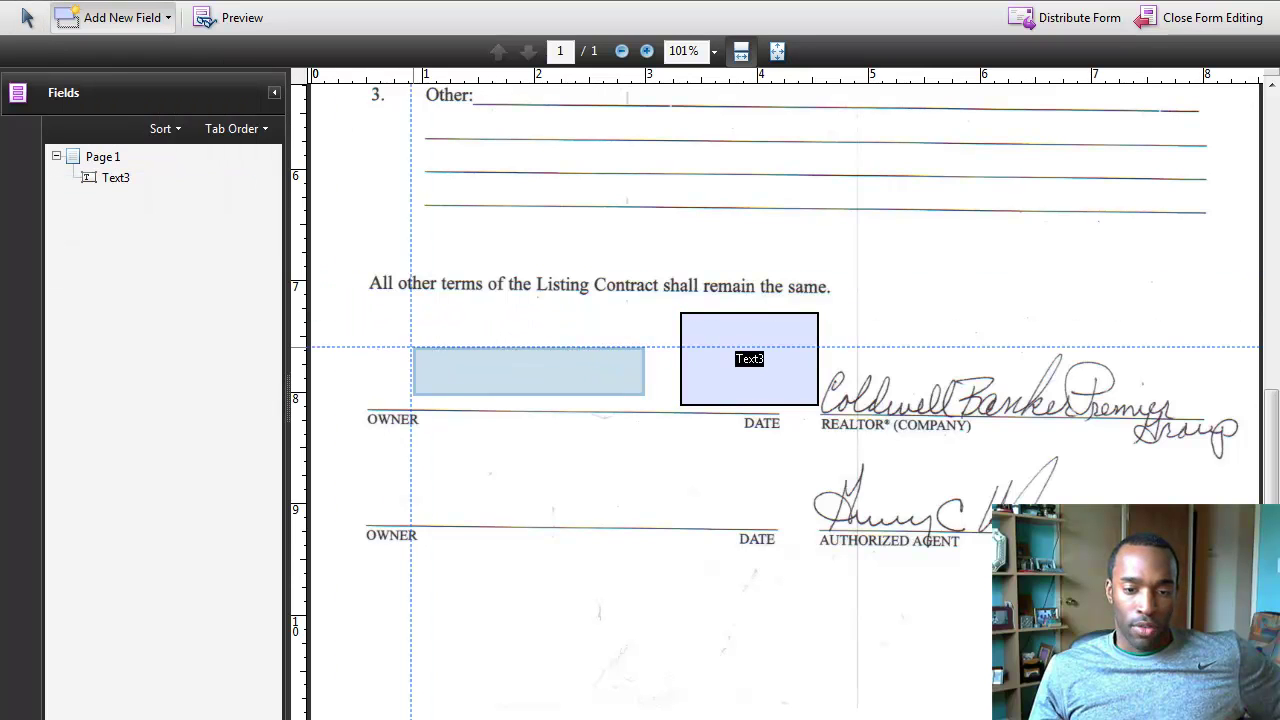
click(351, 361)
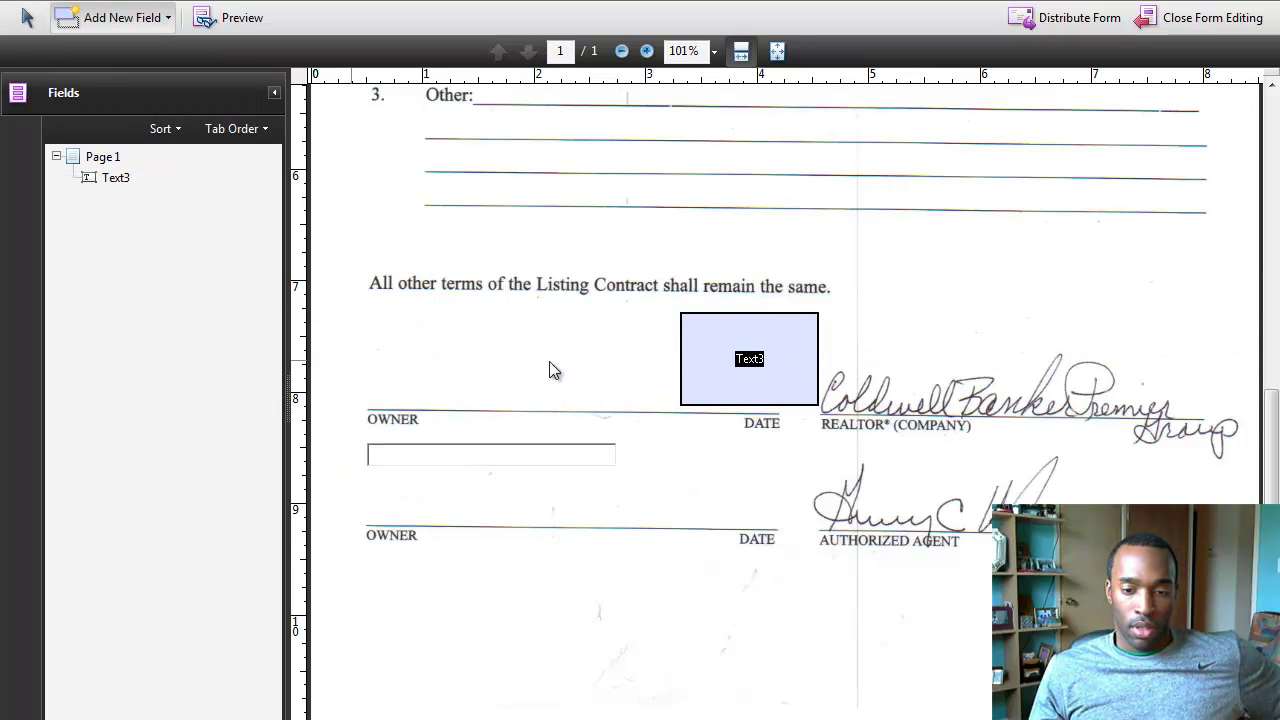
drag(582, 361, 662, 303)
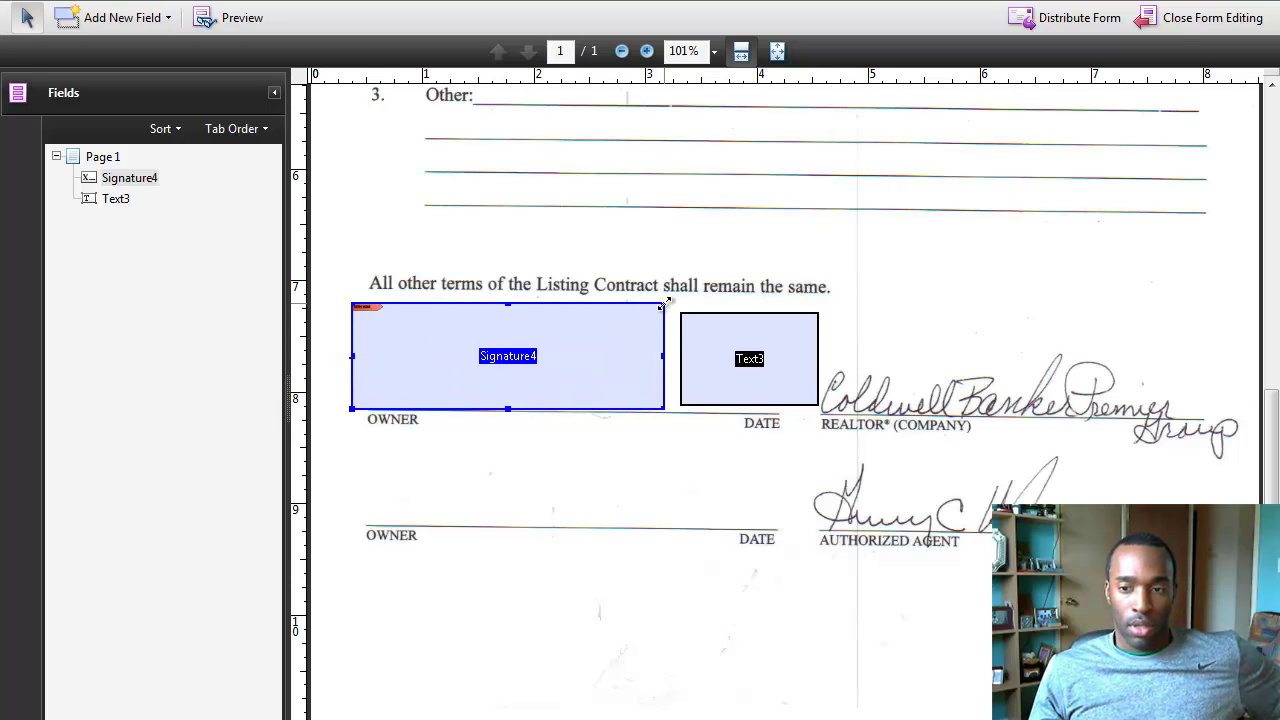
click(1175, 20)
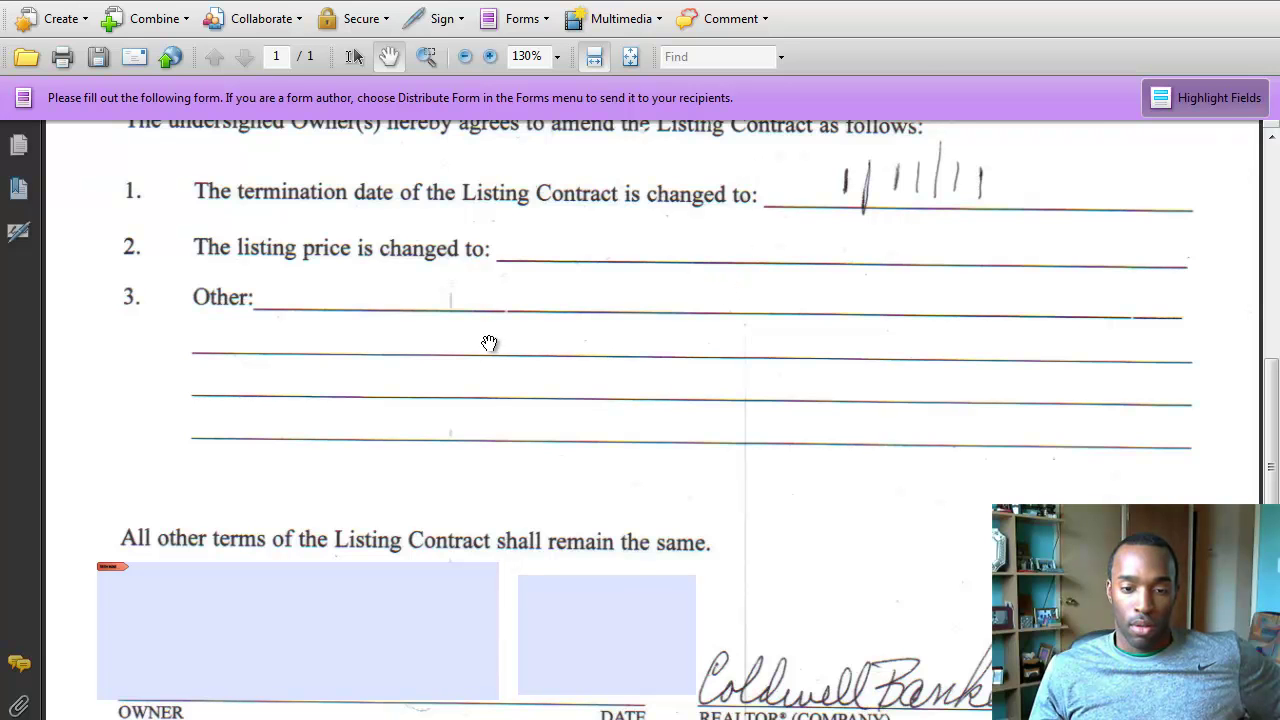
Step: Enter 1-12-2011 in the DATE field, correcting the mistyped year
scroll(488, 340, down, 3)
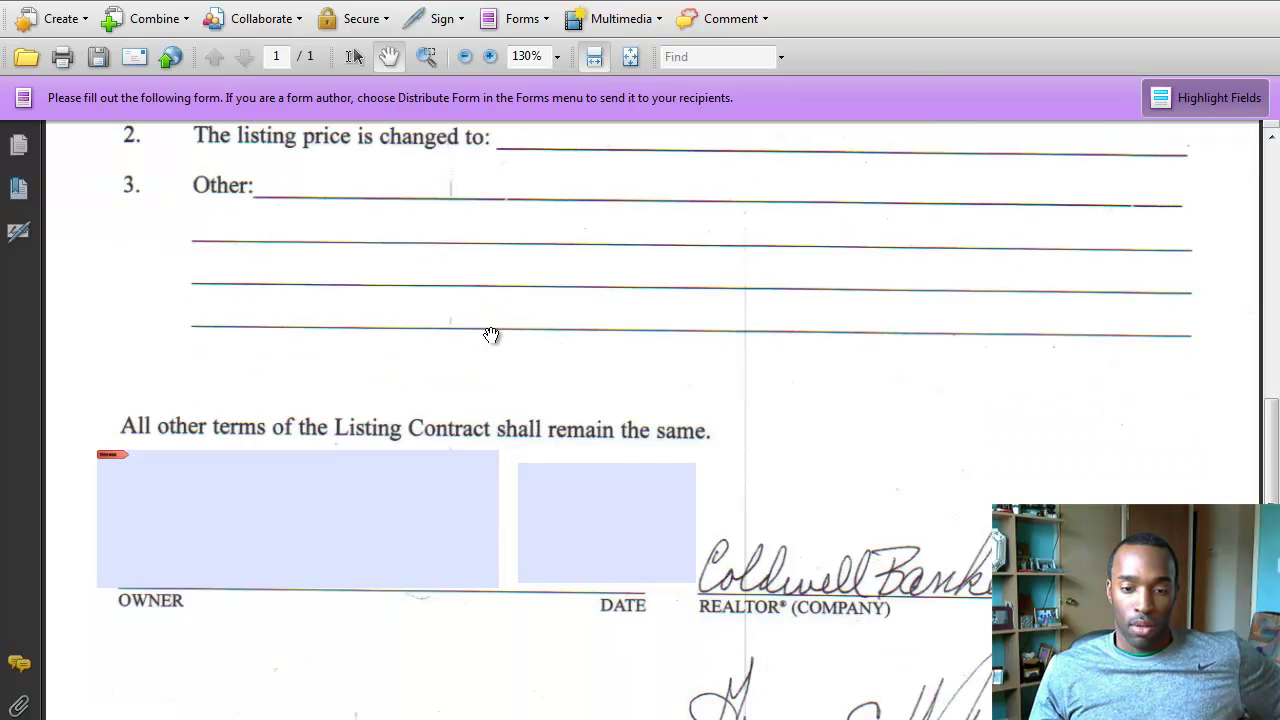
click(559, 525)
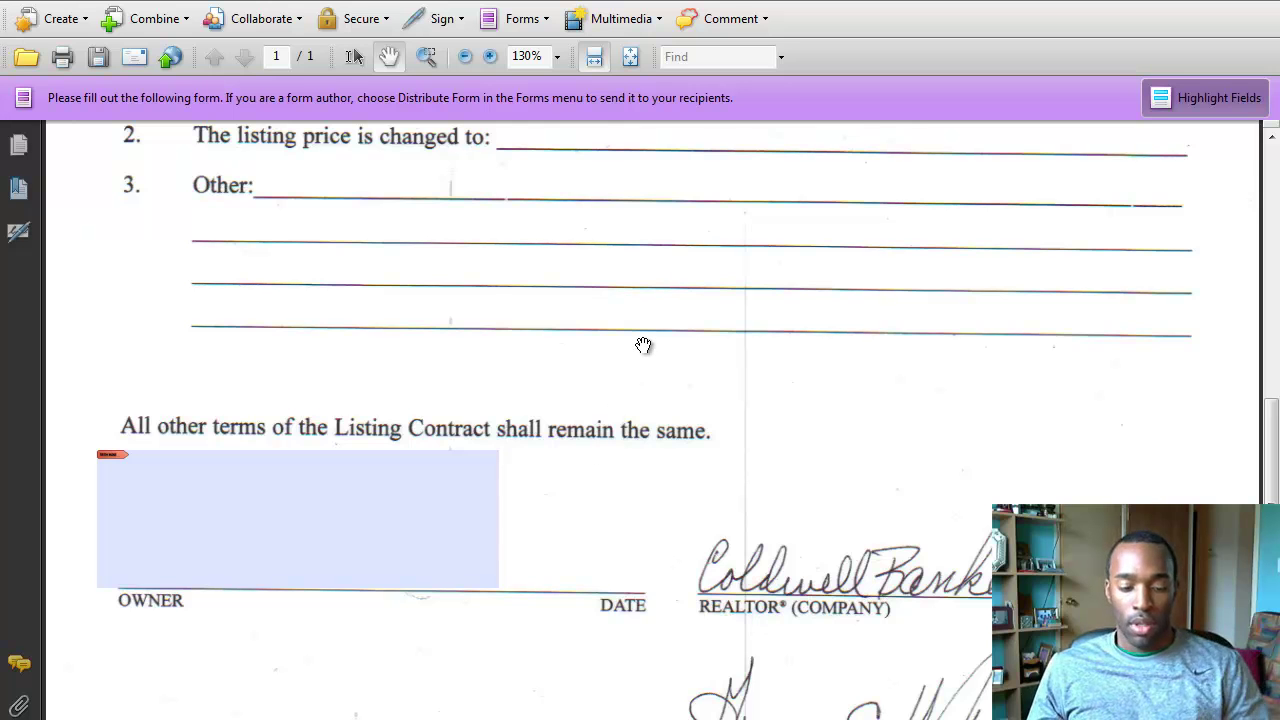
text(1)
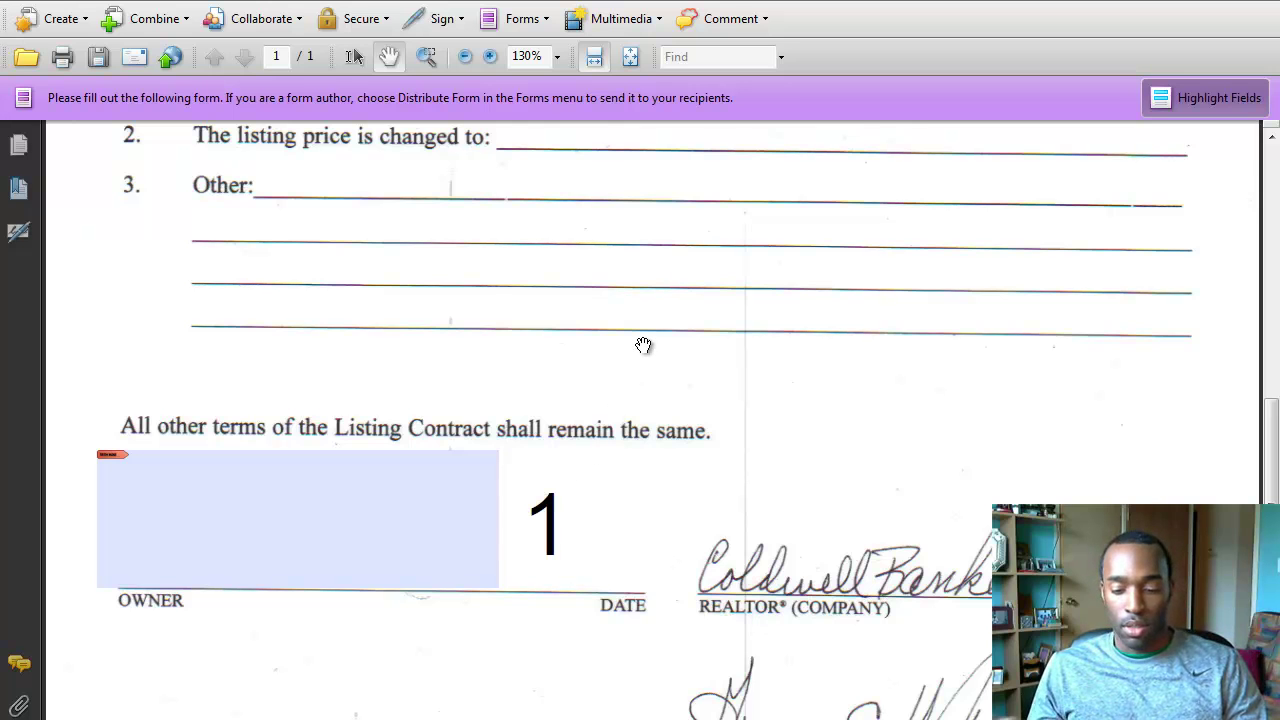
text(-12)
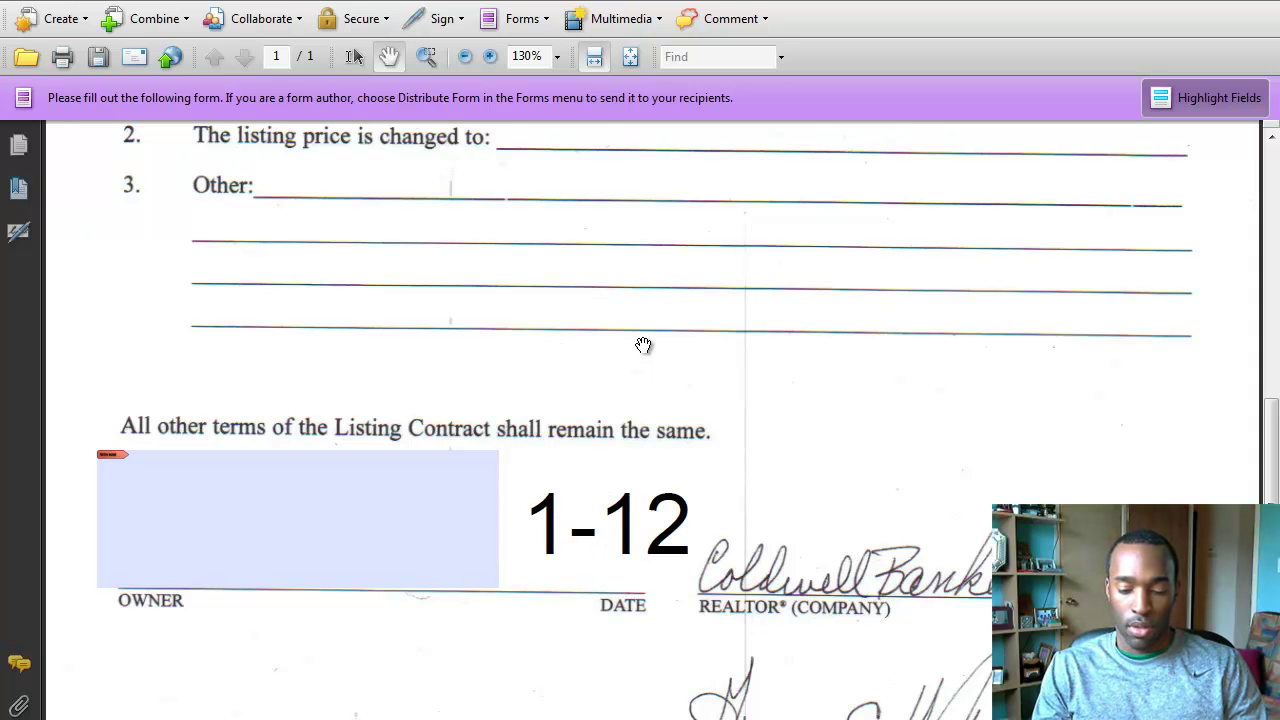
text(-)
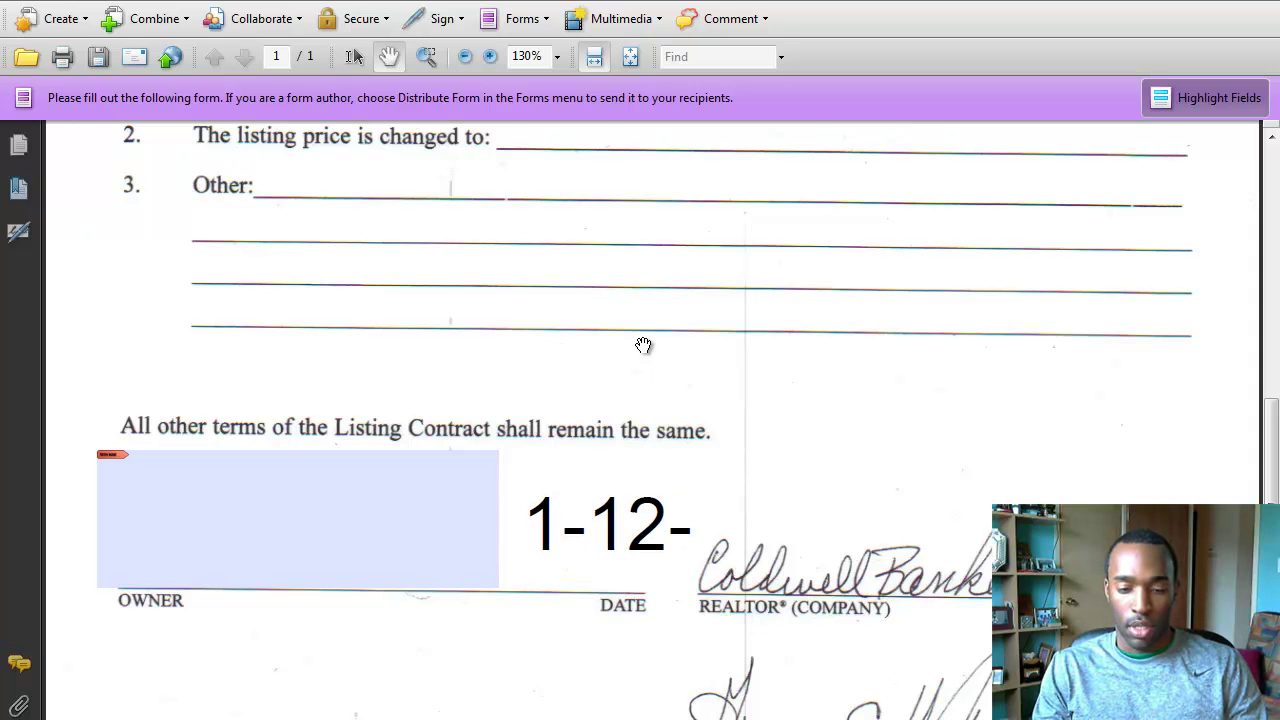
text(2)
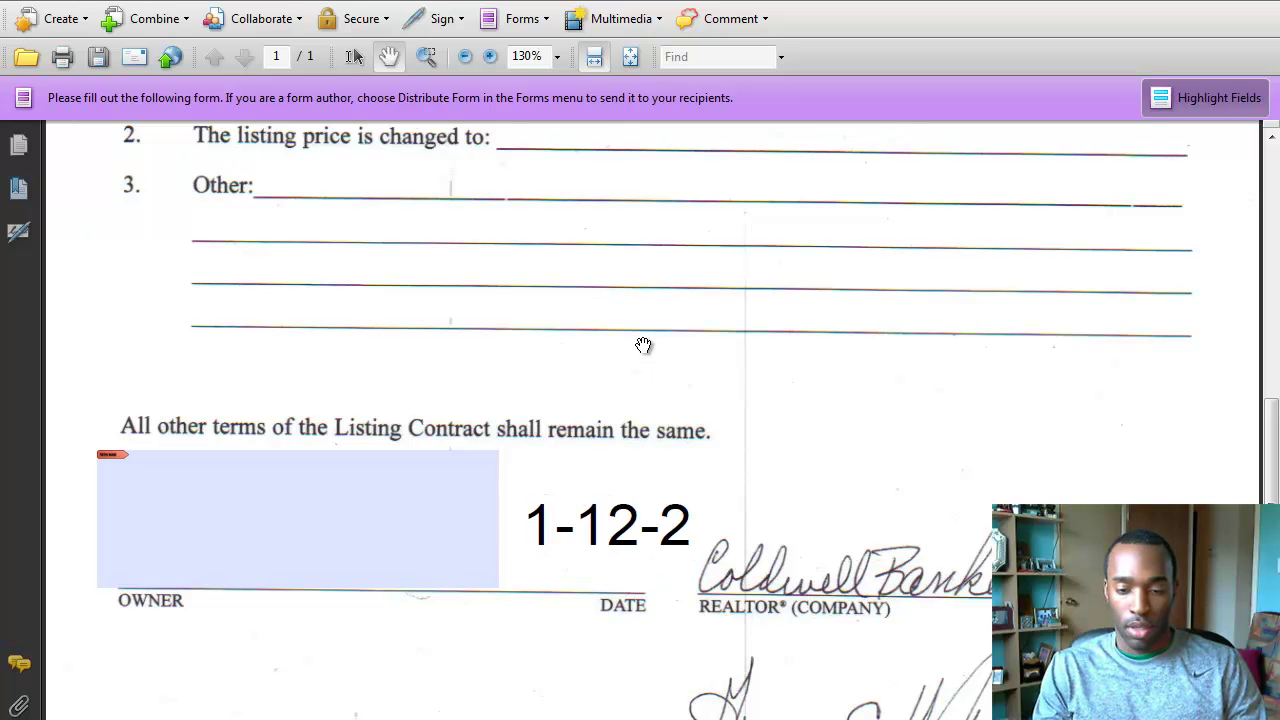
text(010)
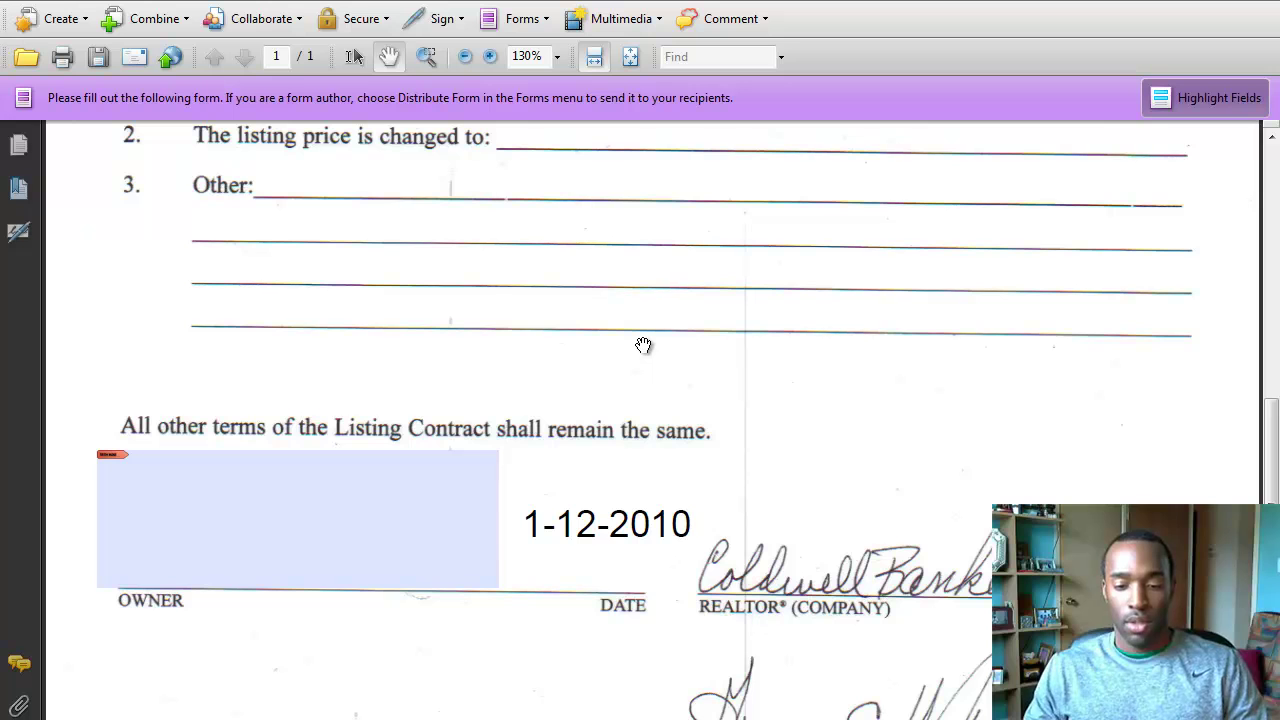
key(BackSpace)
text(1)
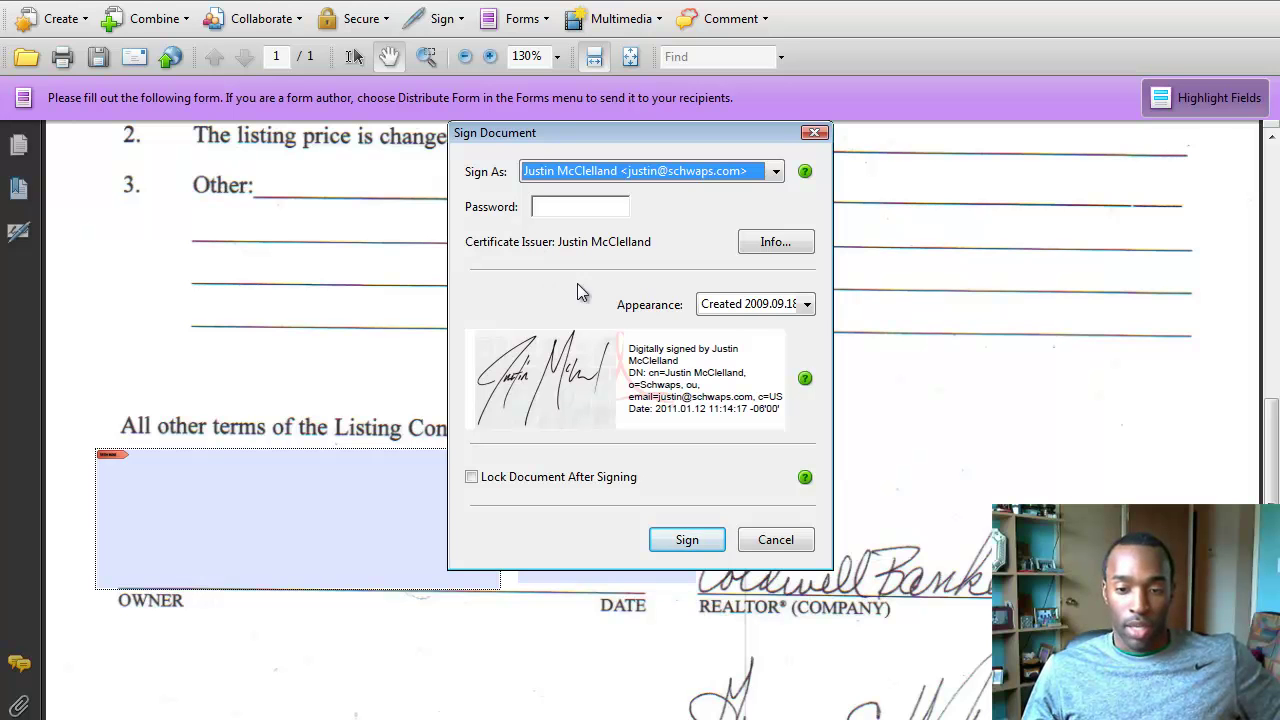
Step: Compare the signature appearances and settle on the scribbled 2010.07.14 02:01:14 one
click(807, 304)
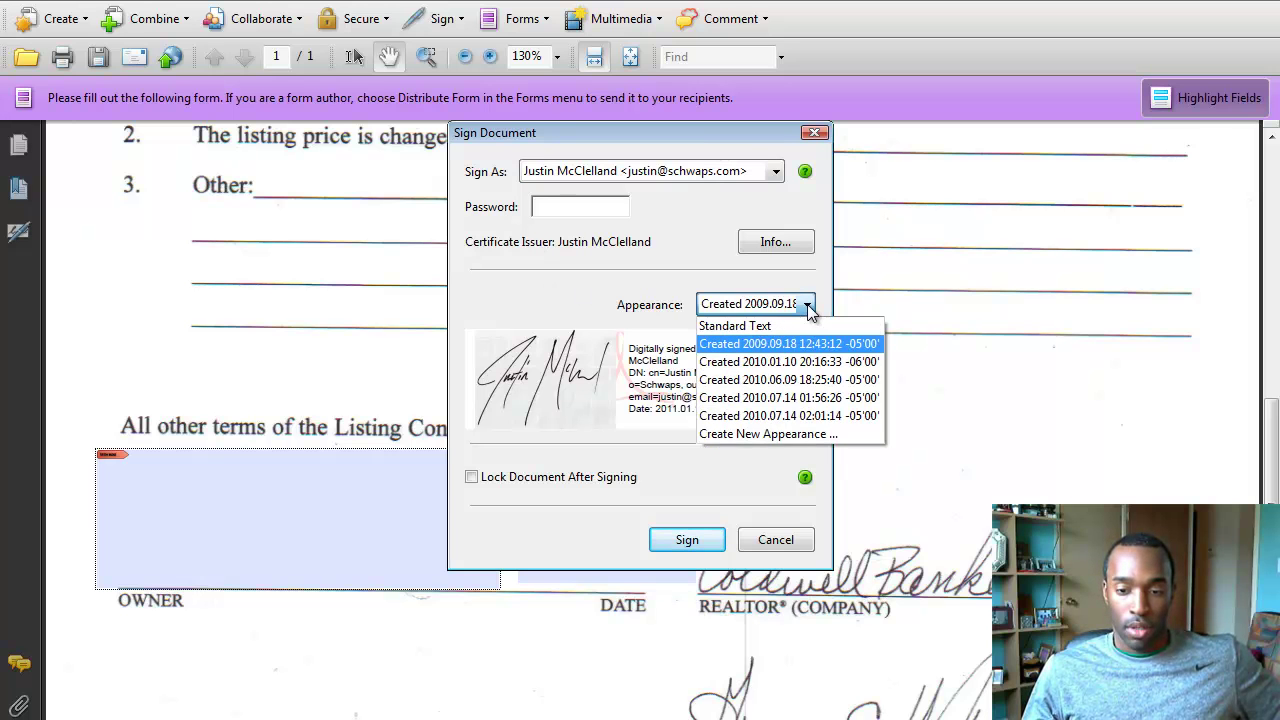
click(782, 308)
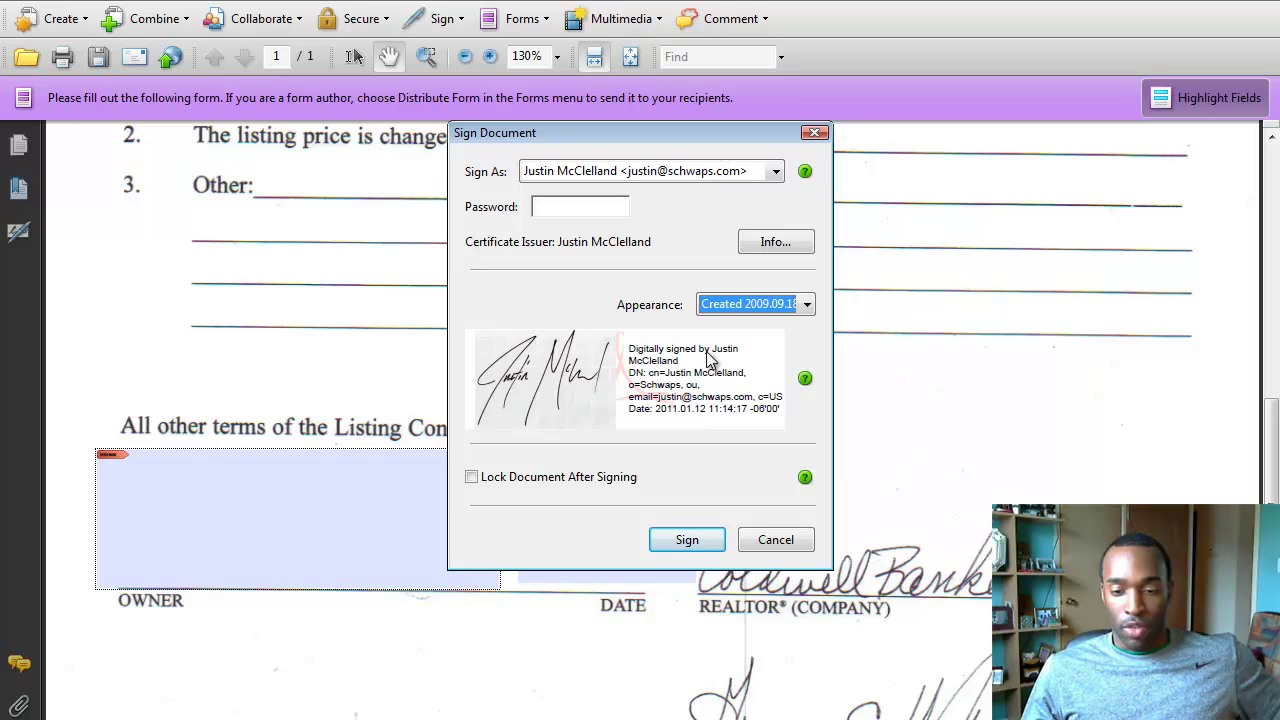
click(806, 305)
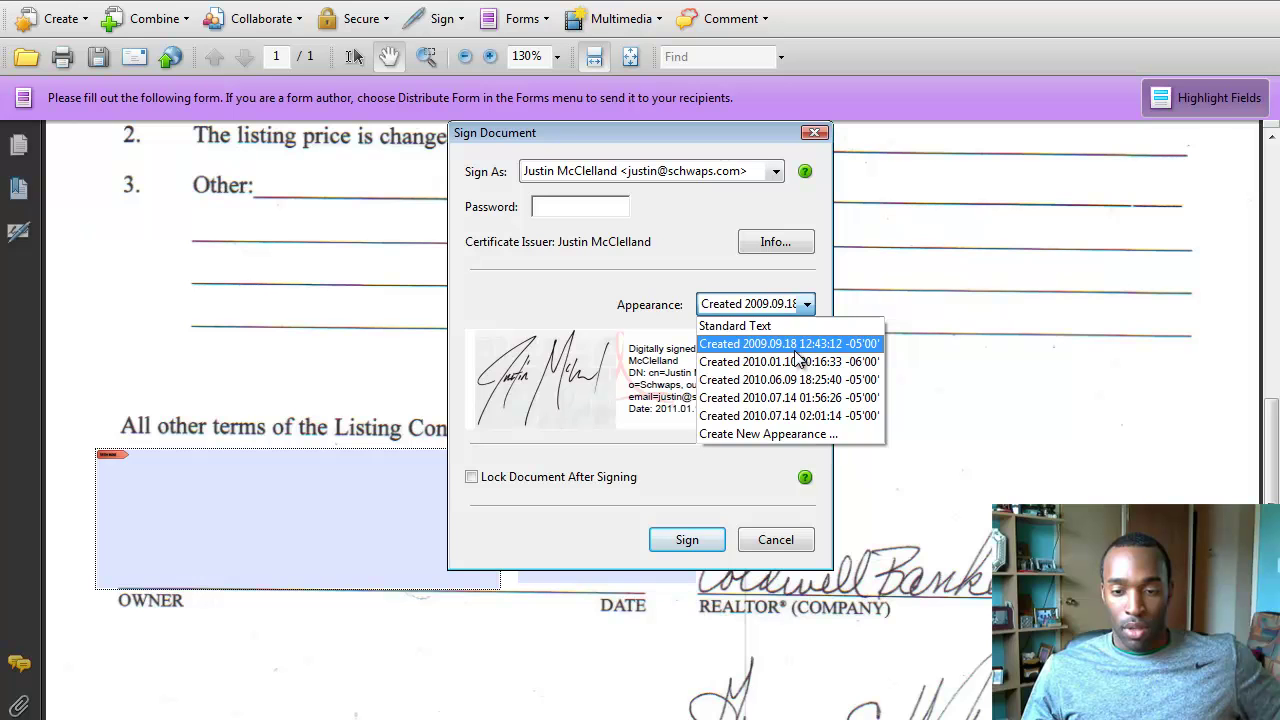
click(795, 361)
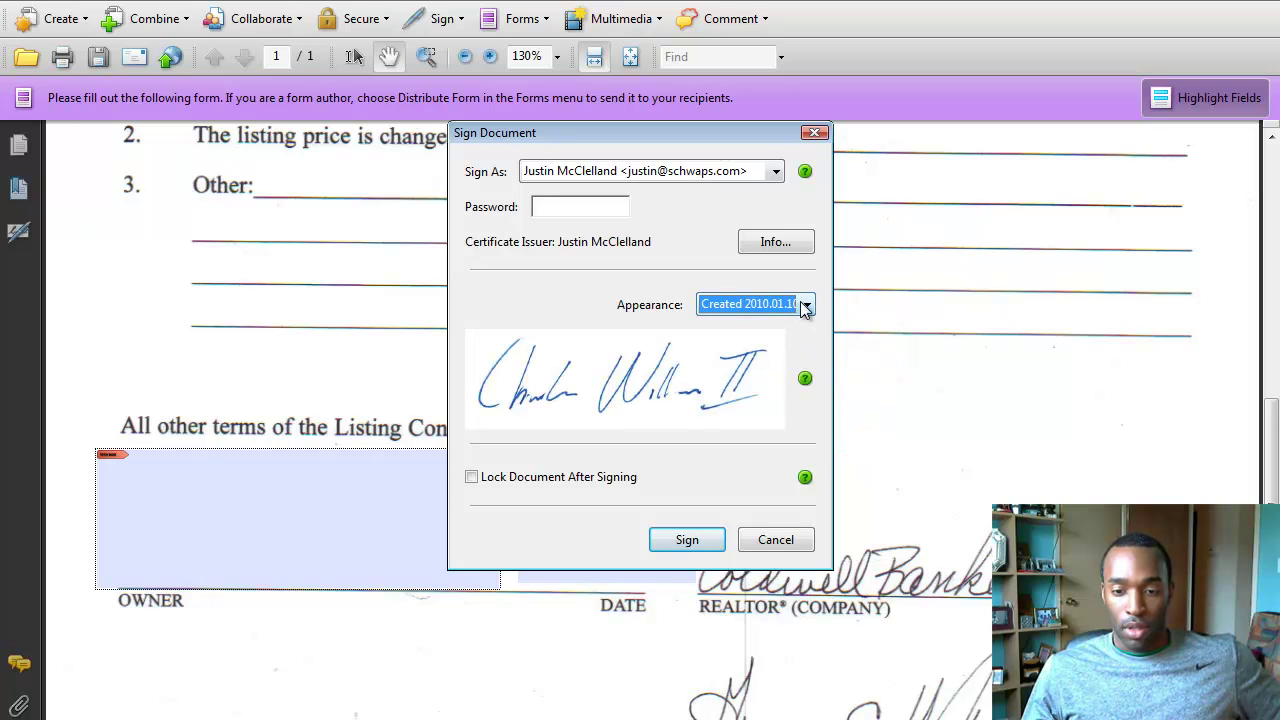
click(806, 305)
click(782, 397)
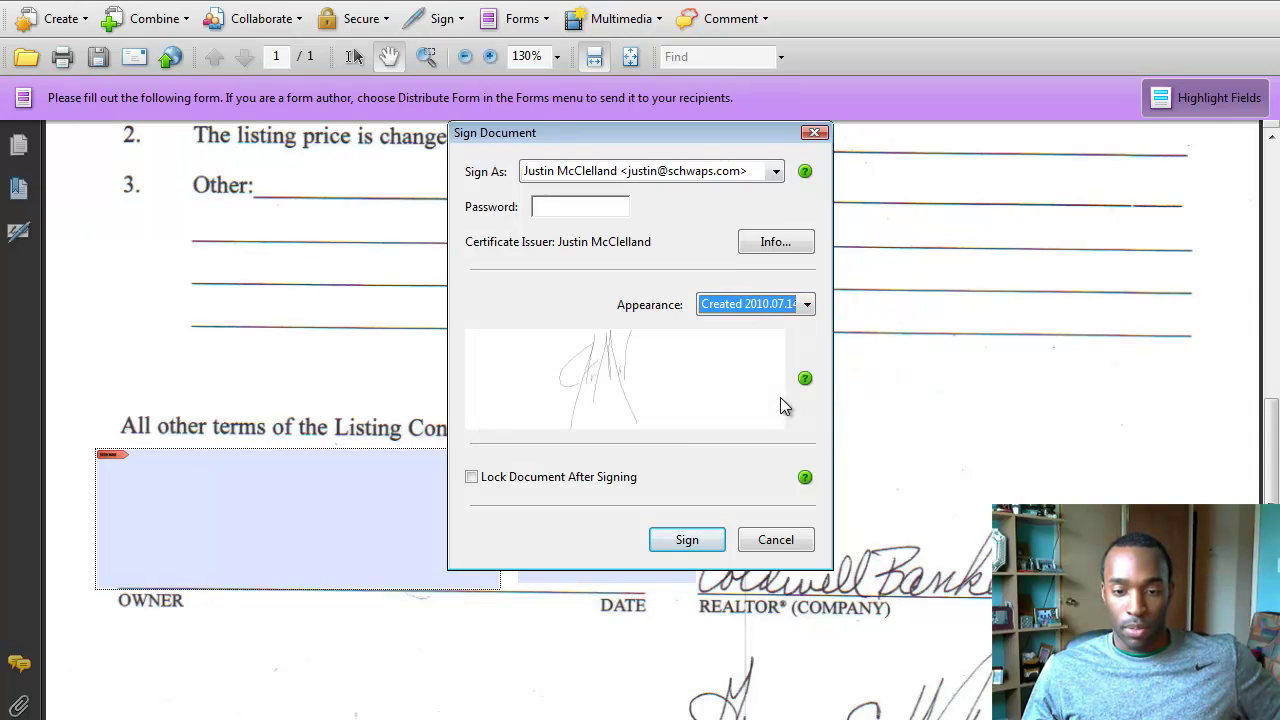
click(807, 305)
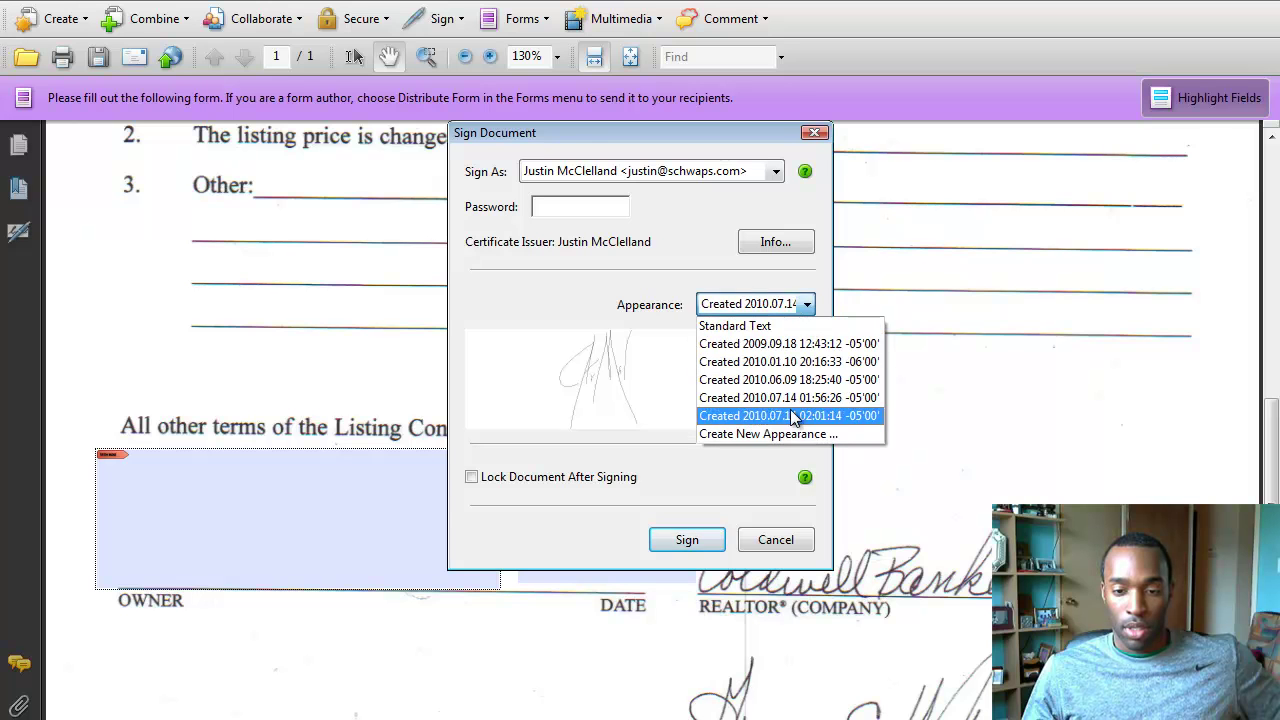
click(791, 416)
click(807, 305)
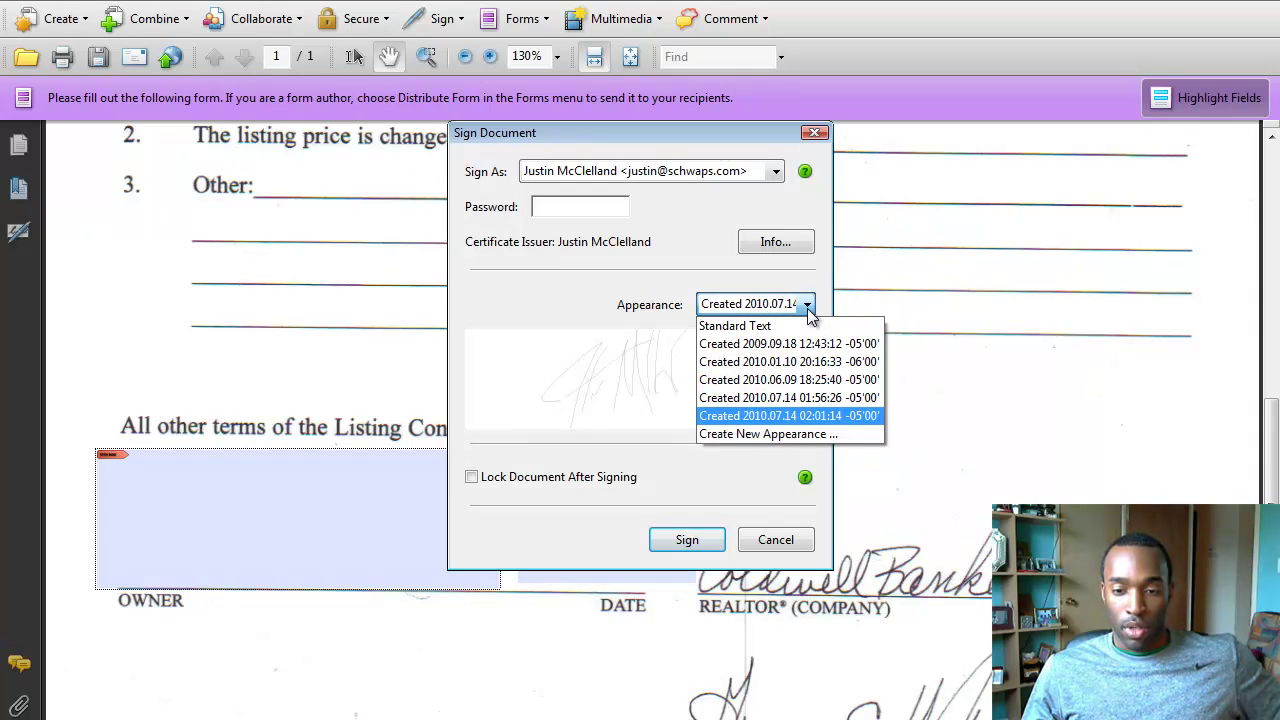
click(800, 345)
click(807, 305)
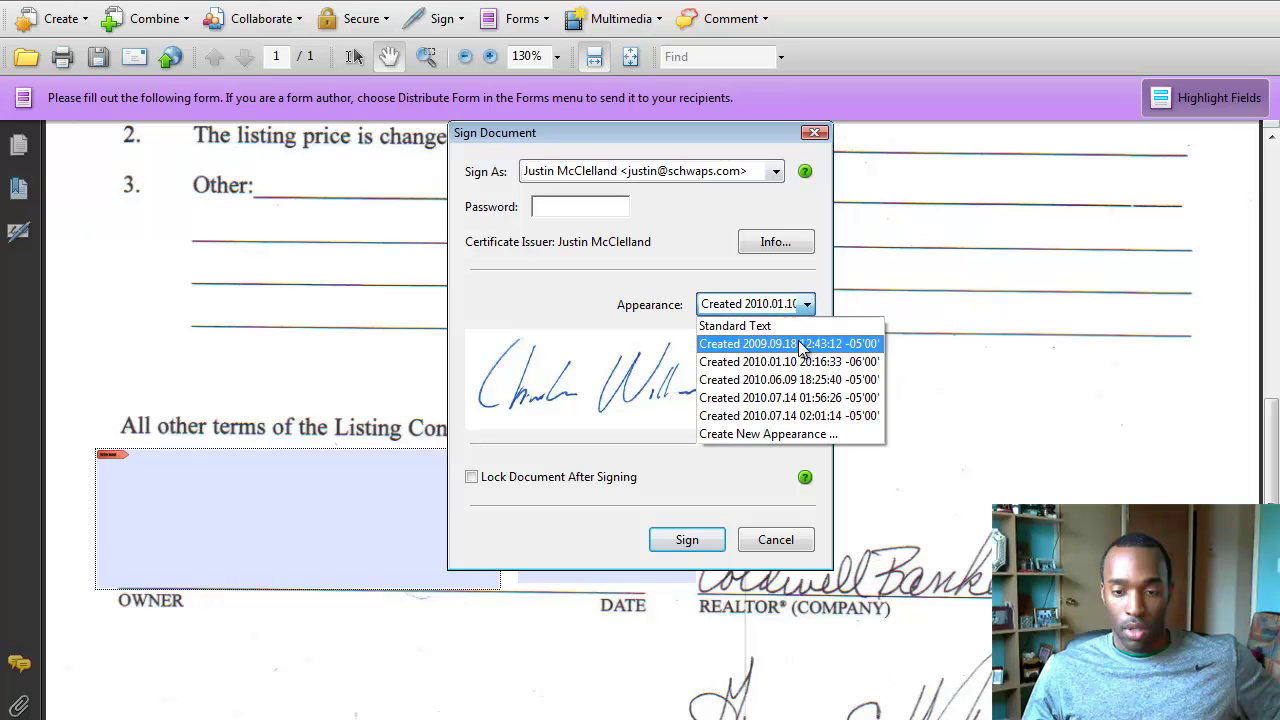
click(804, 352)
click(808, 308)
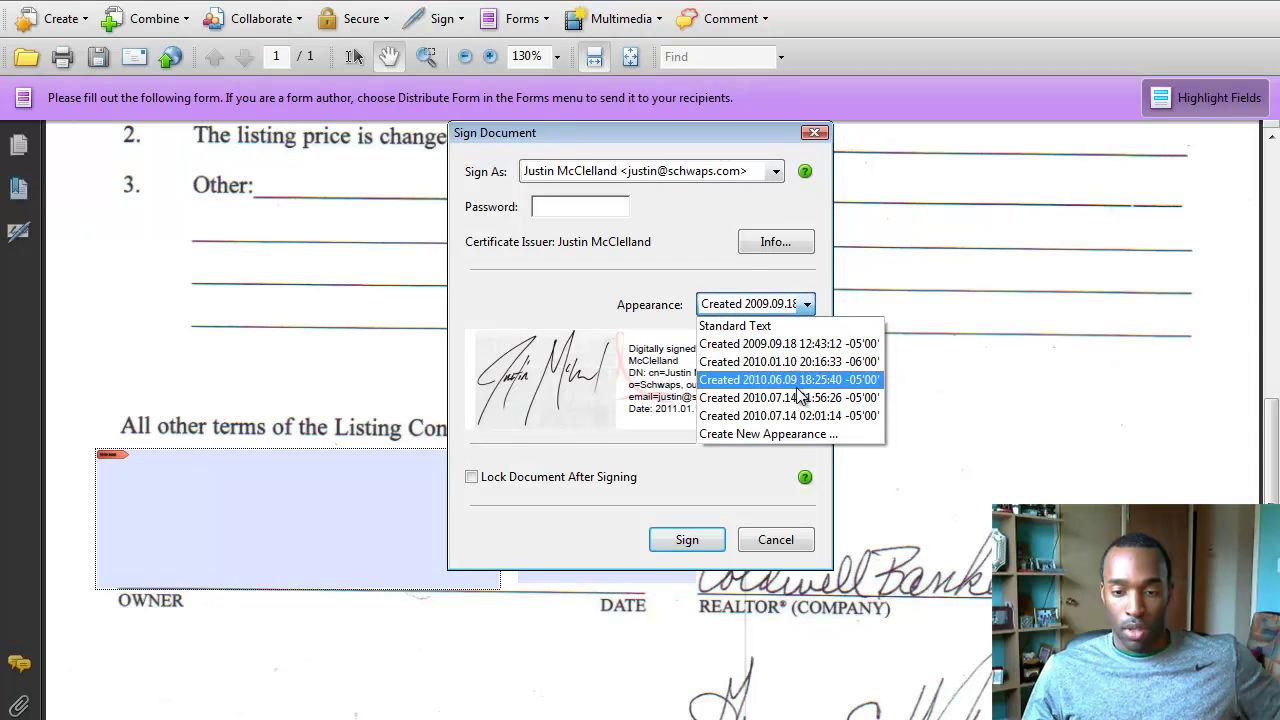
click(792, 418)
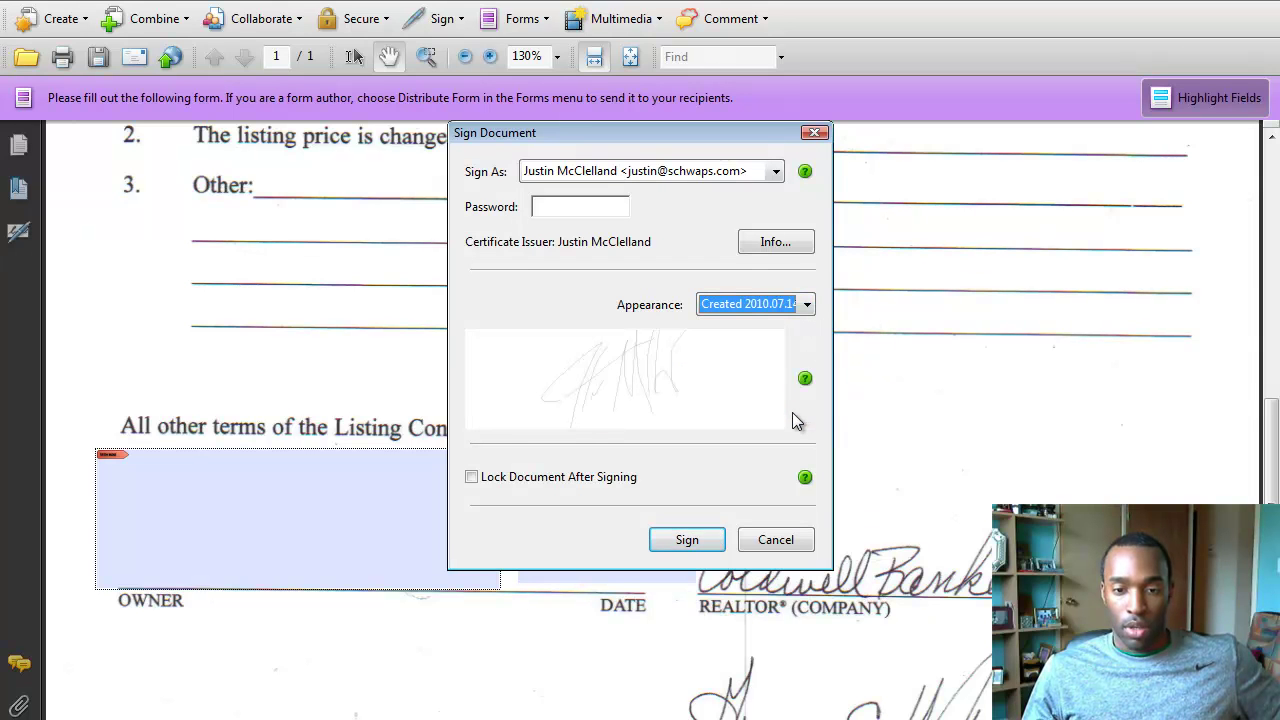
Step: Enter the certificate password and sign the contract
click(594, 208)
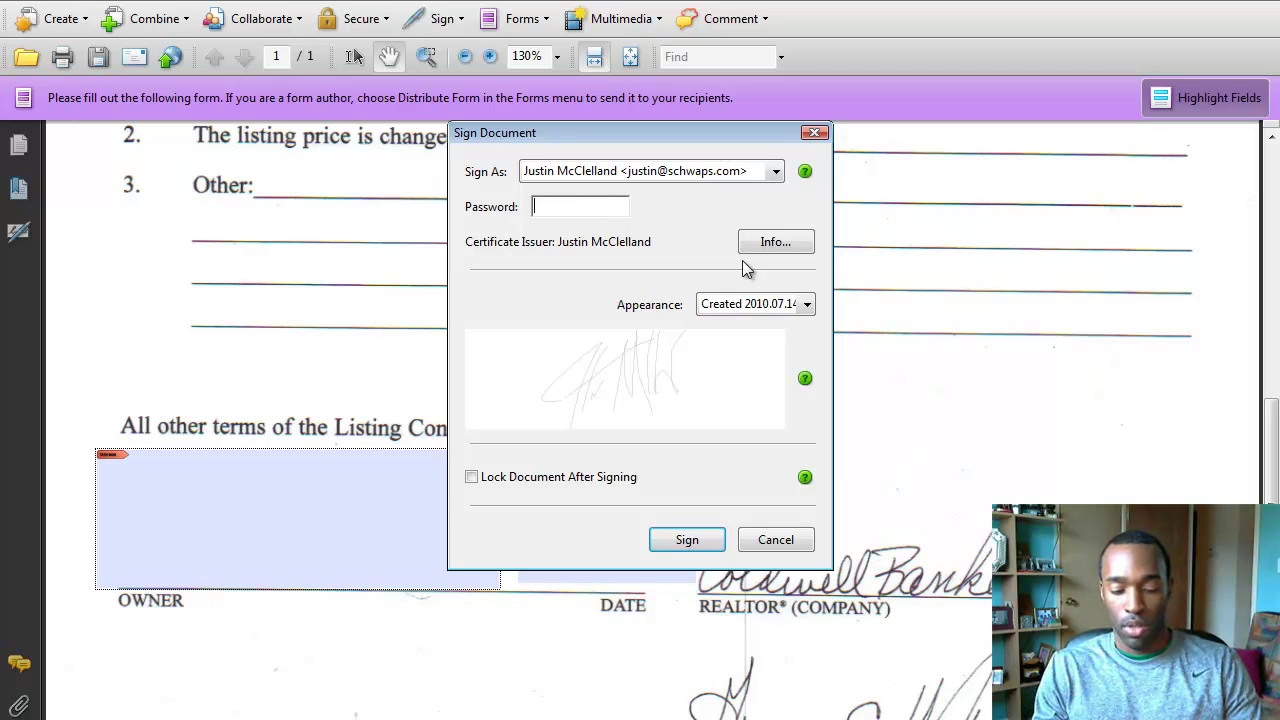
text(*******)
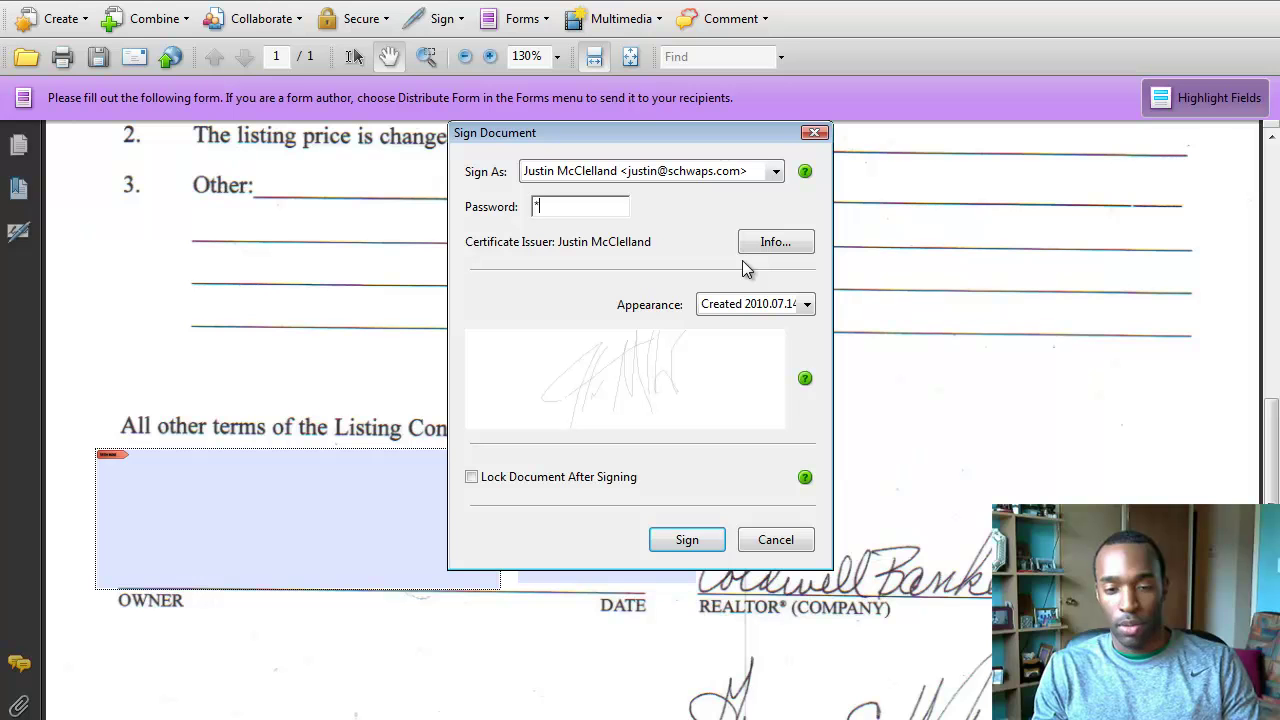
text(*)
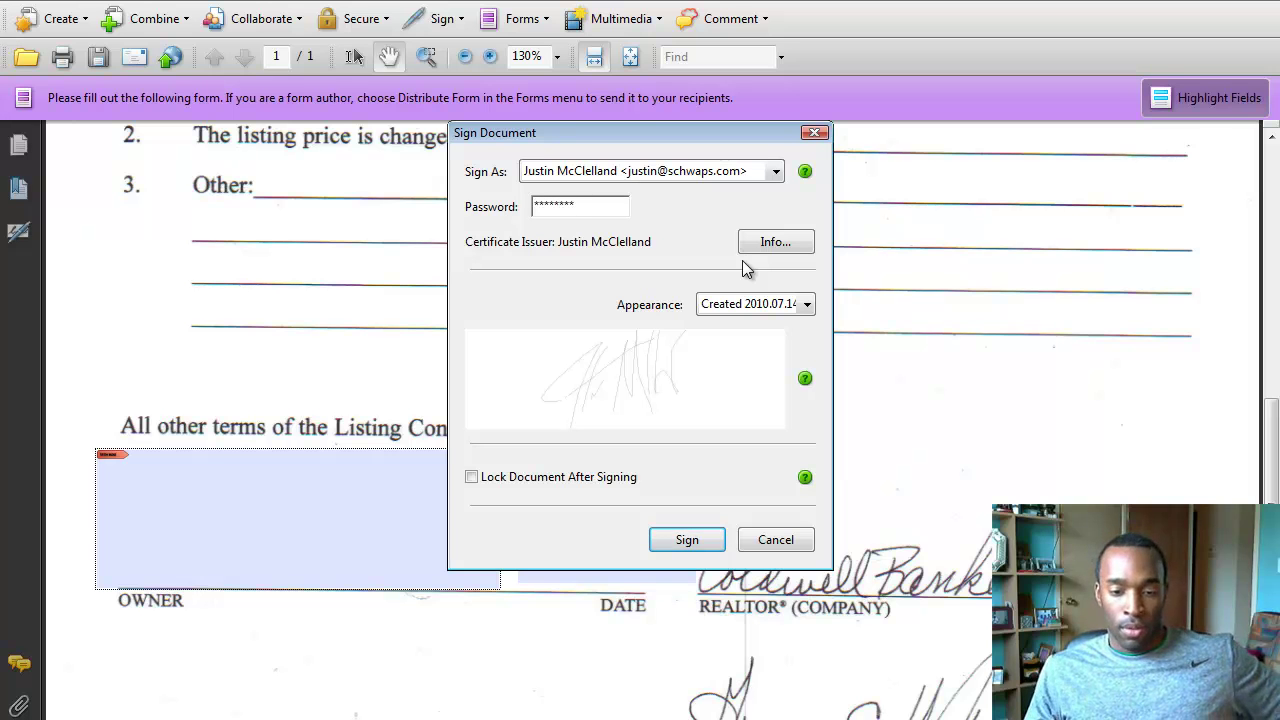
click(681, 549)
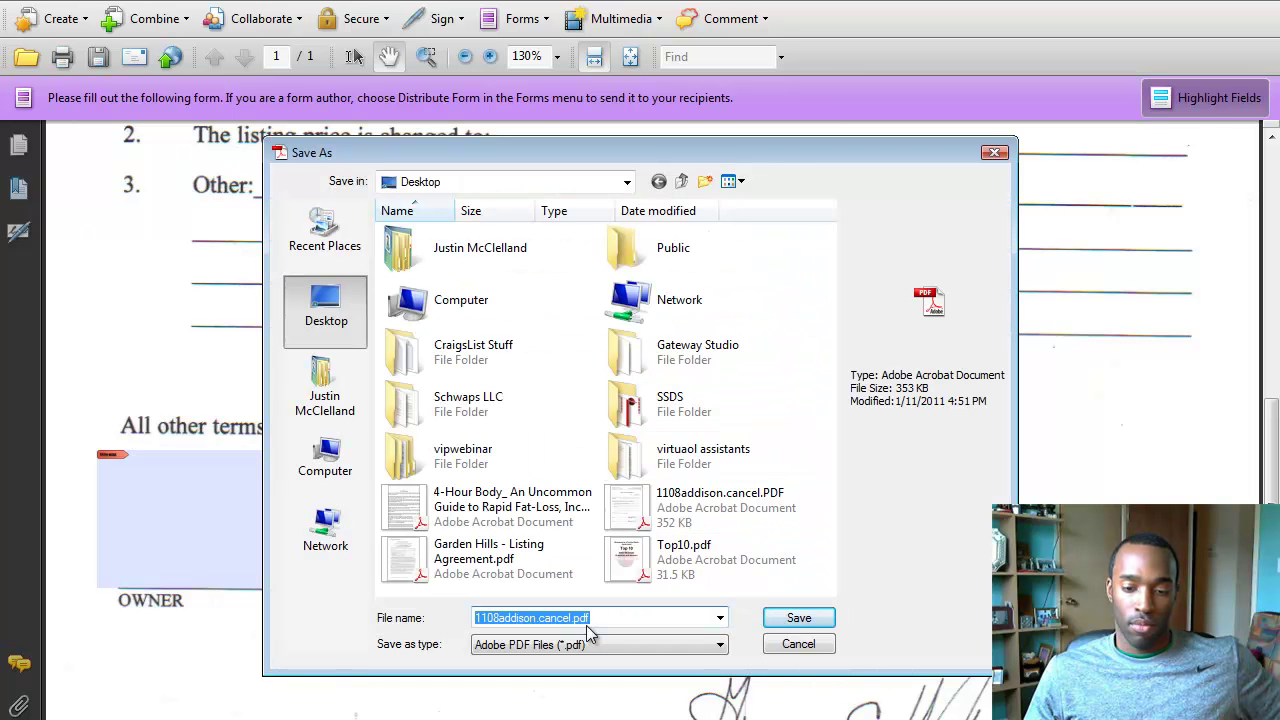
click(568, 620)
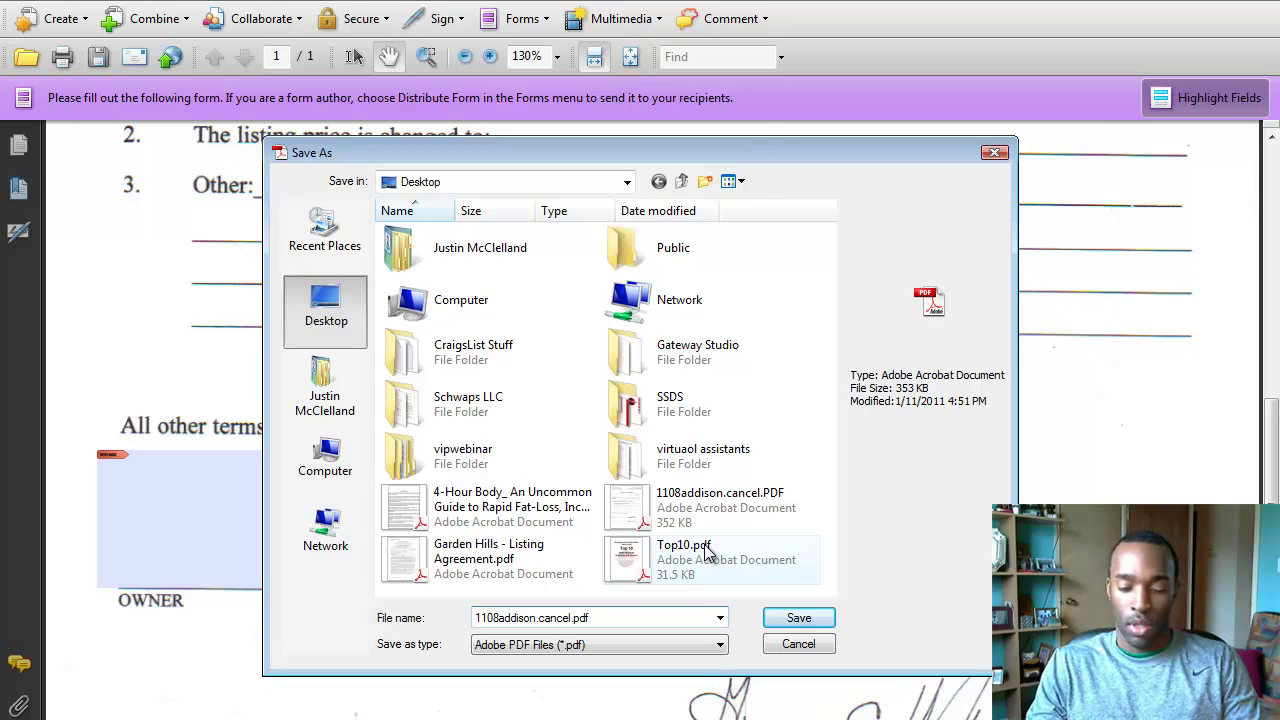
key(BackSpace)
text(-signed)
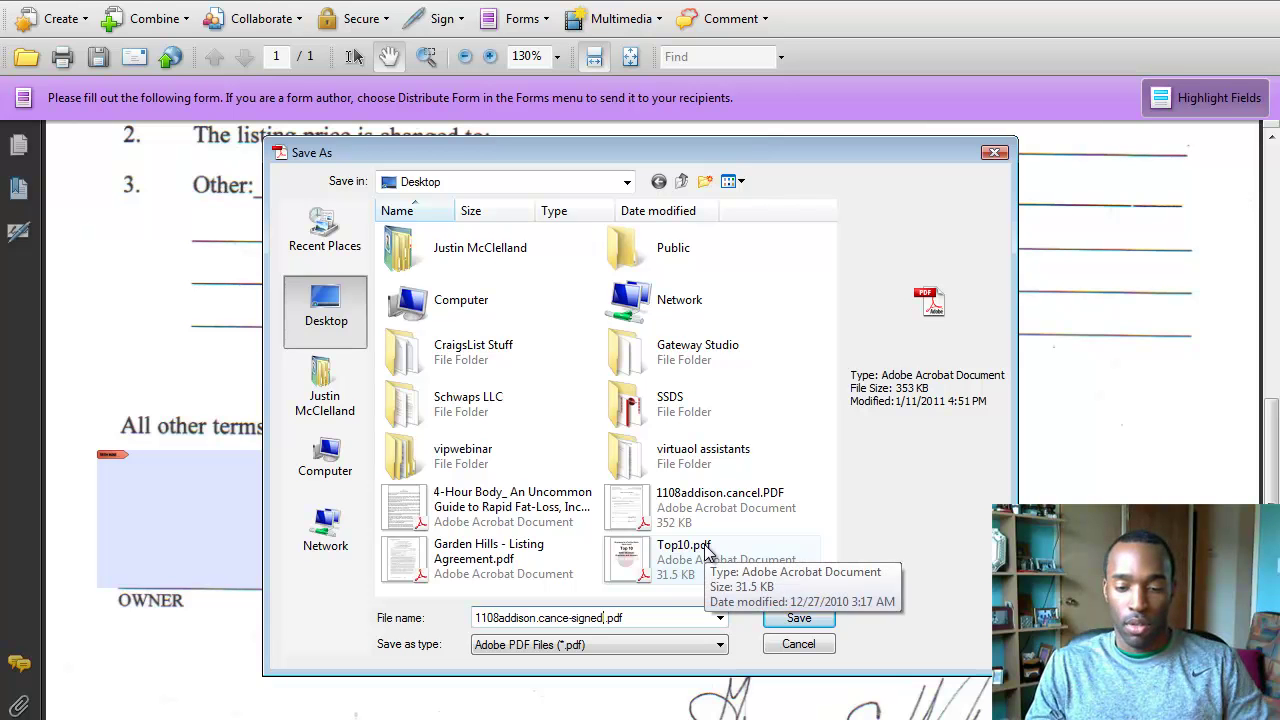
key(ctrl+a)
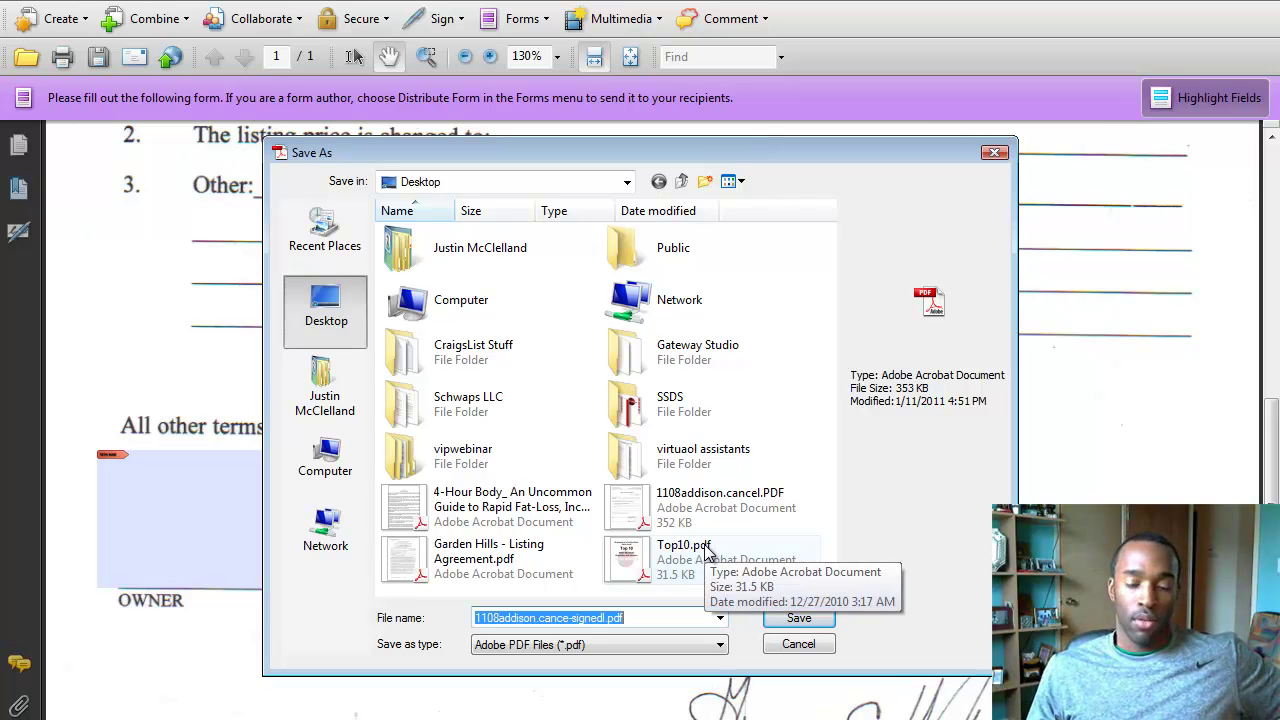
key(Return)
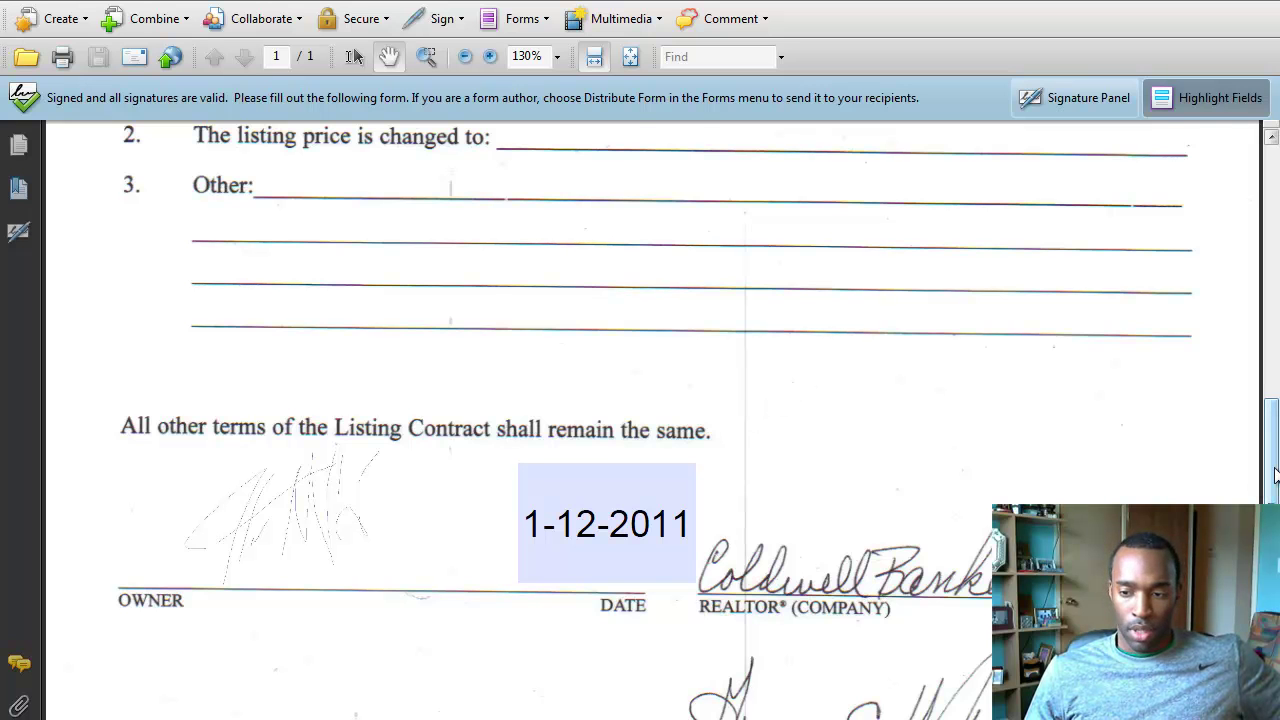
scroll(1275, 475, down, 5)
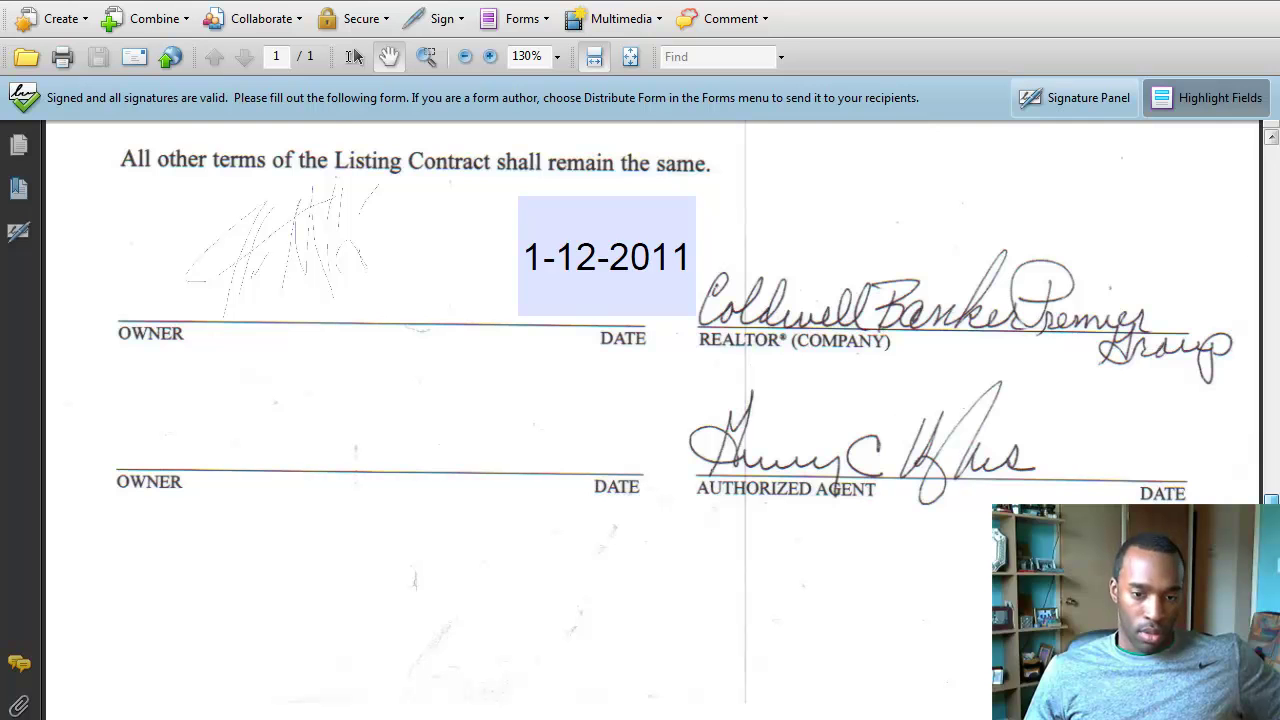
scroll(1275, 480, up, 7)
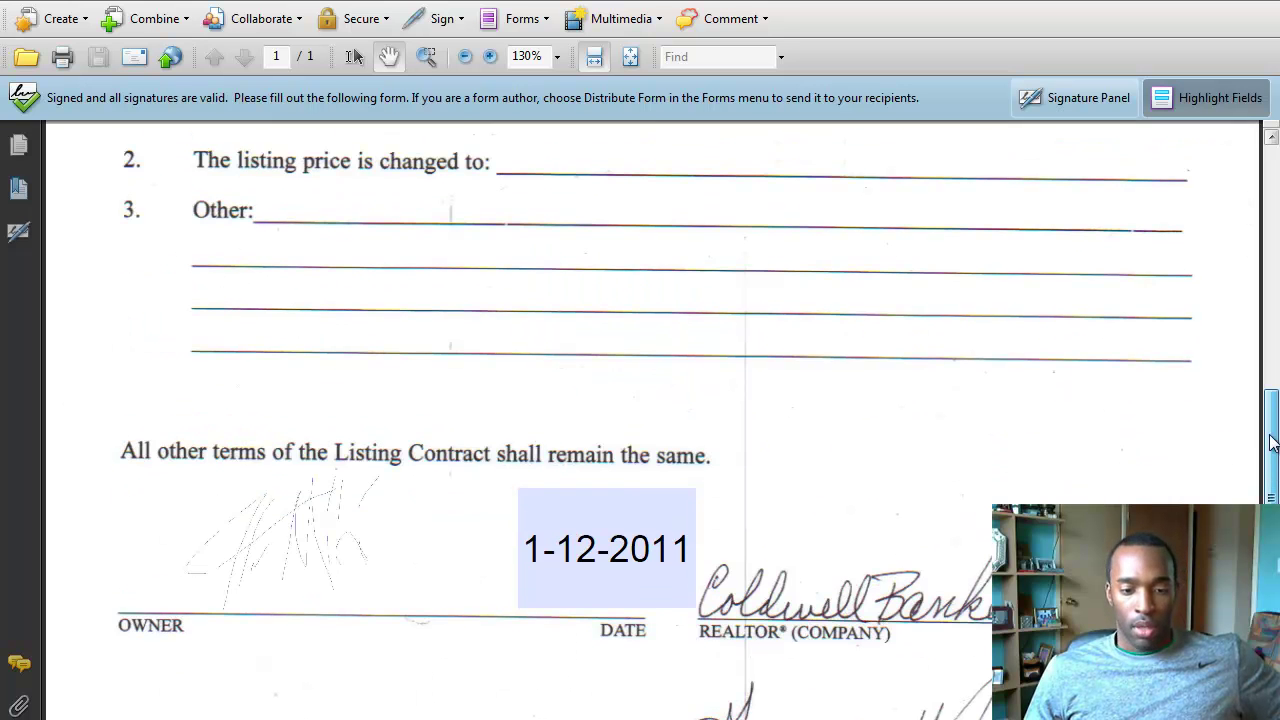
scroll(1275, 482, down, 2)
scroll(1275, 483, down, 1)
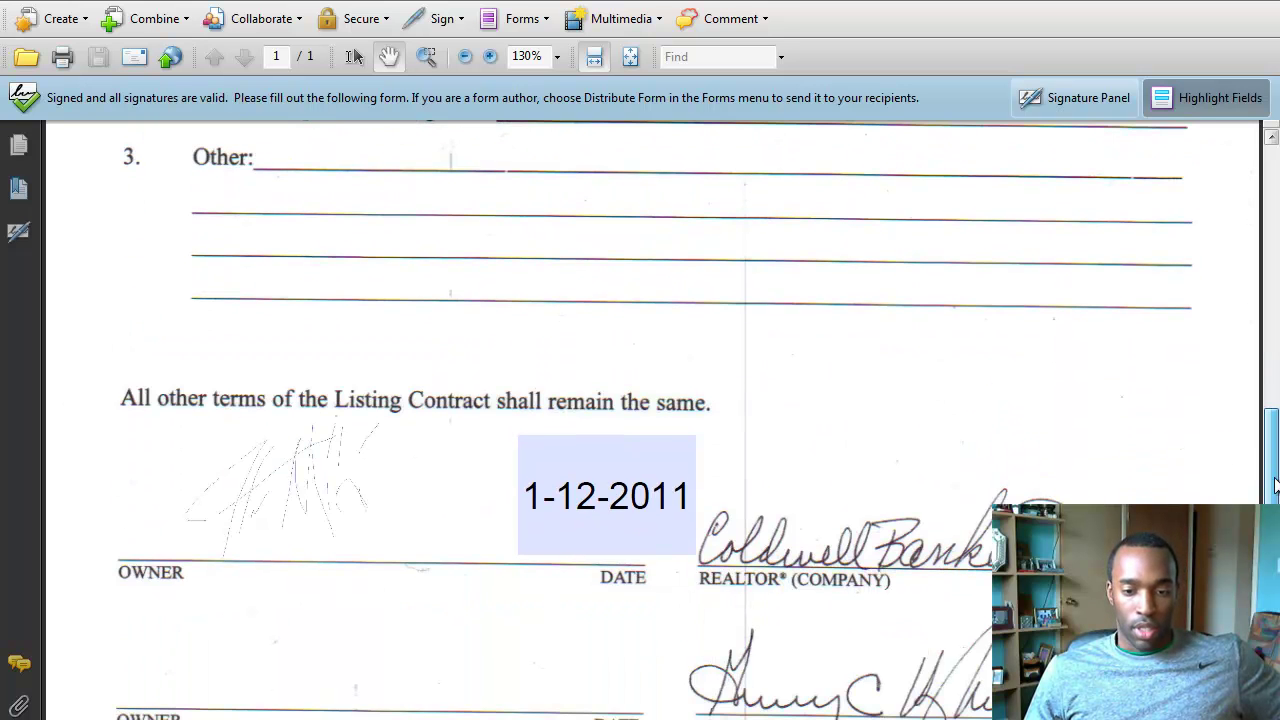